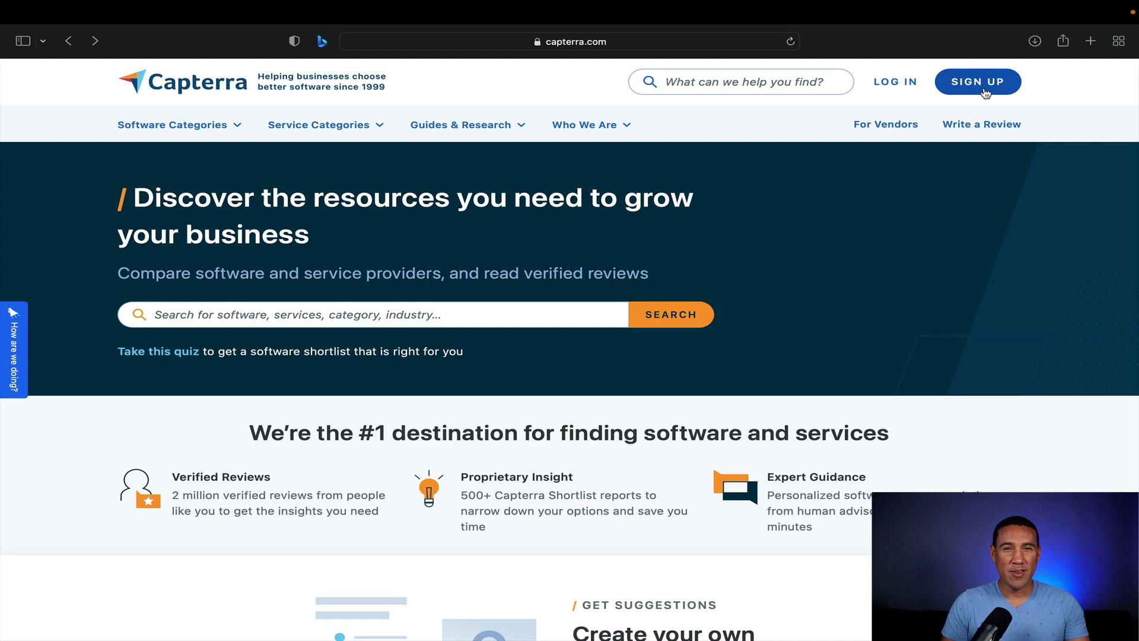
# Log in and browse the My Reviews list showing the Wave.video and Be.Live reviews
pyautogui.click(905, 83)
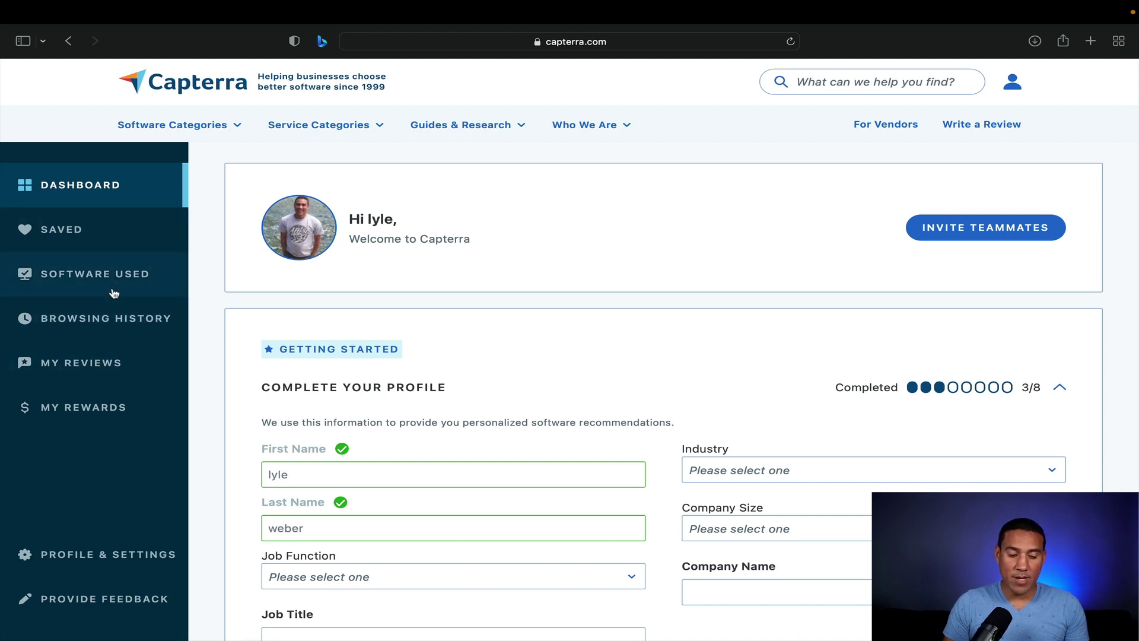
pyautogui.click(99, 365)
pyautogui.scroll(-3, 454, 388)
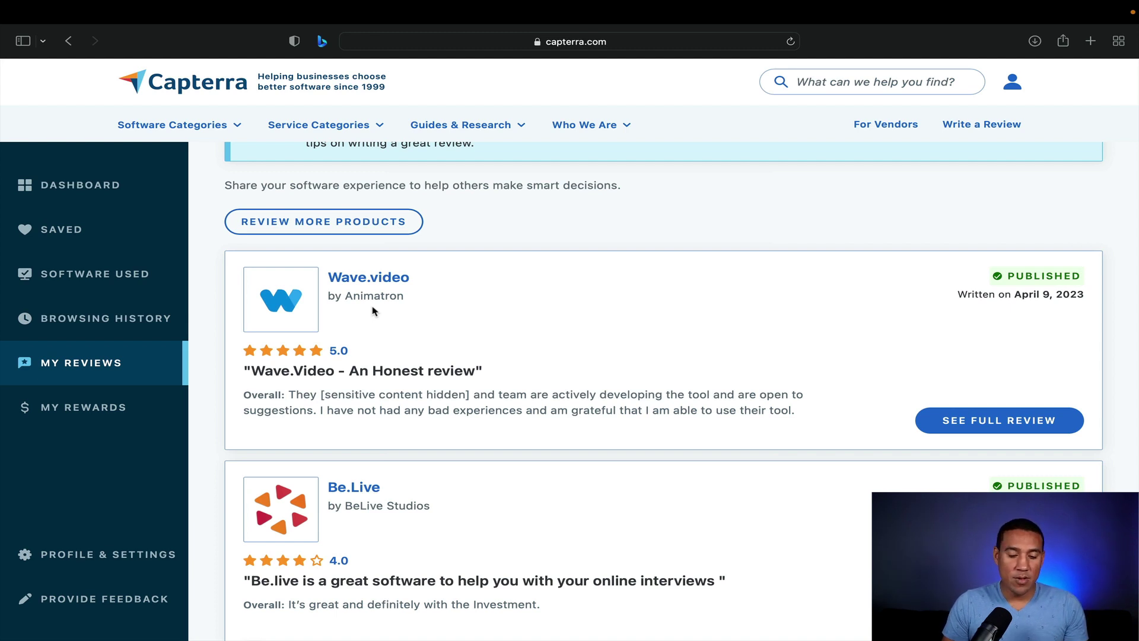
pyautogui.scroll(2, 374, 310)
pyautogui.scroll(1, 374, 310)
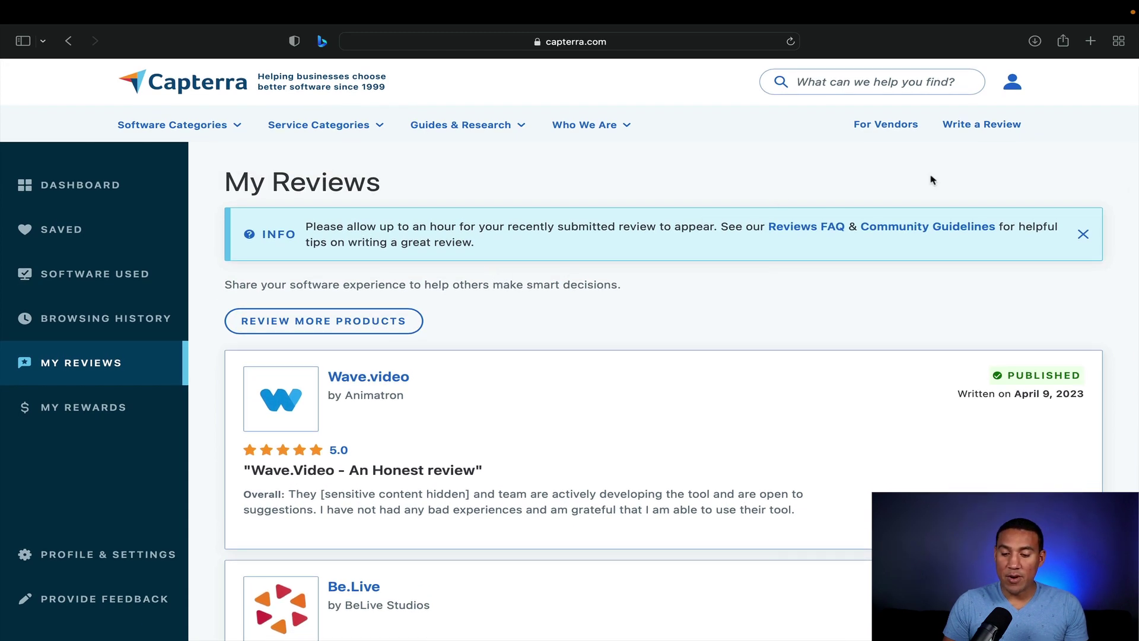
# Start a new review, search 'systeme.io' and open the Systeme.io review form
pyautogui.click(992, 130)
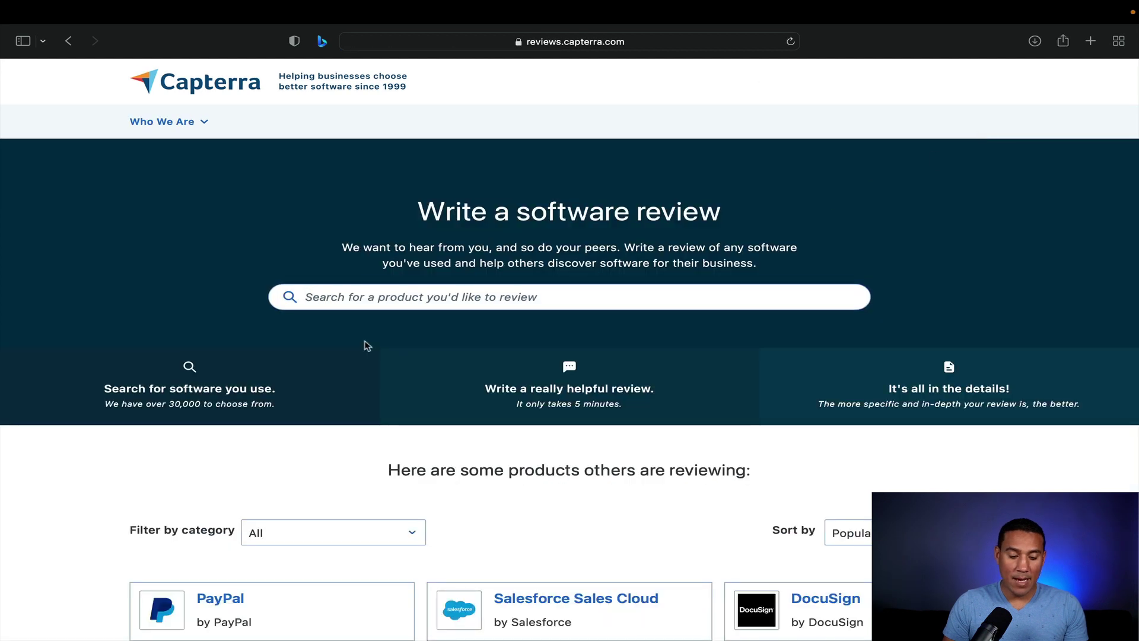
pyautogui.click(382, 295)
pyautogui.write('systeme')
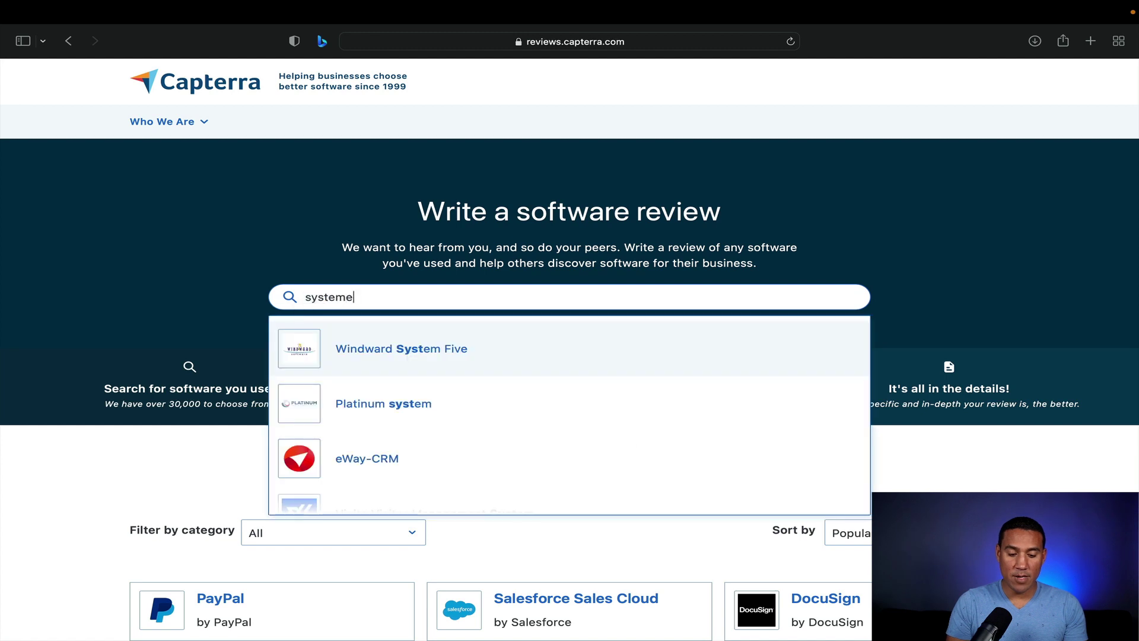
pyautogui.write('.io')
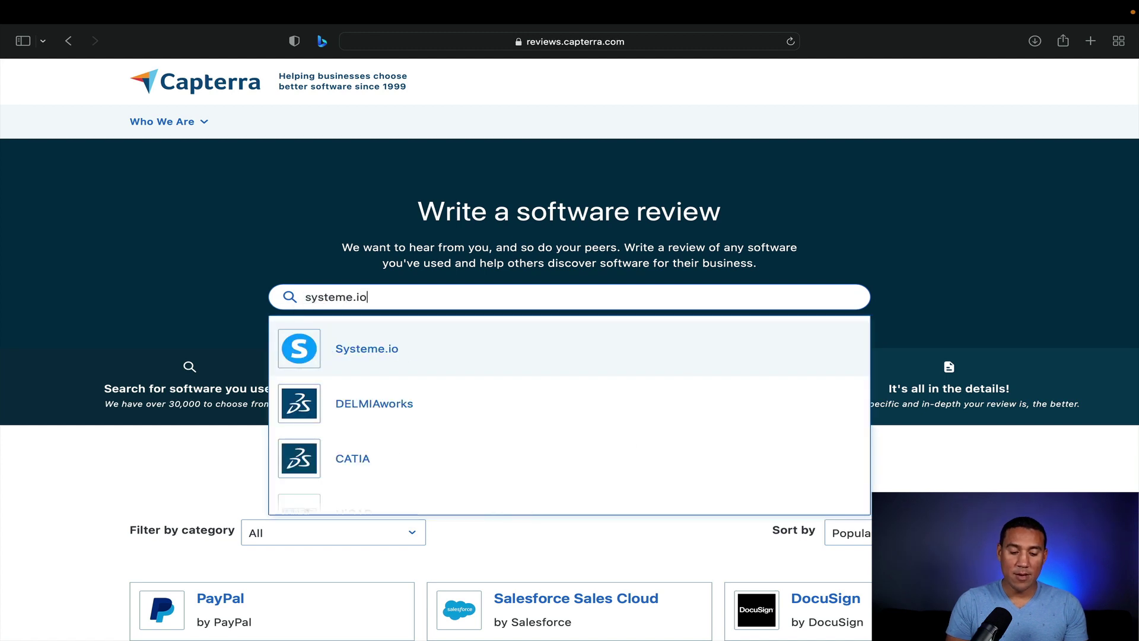
pyautogui.click(362, 349)
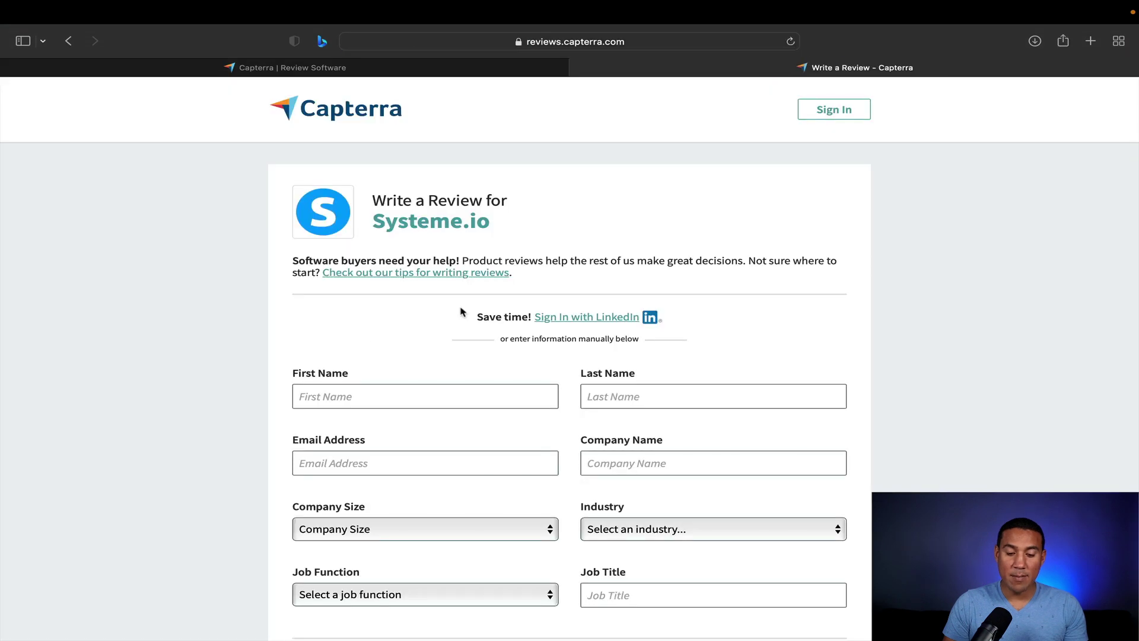
pyautogui.scroll(-2, 462, 309)
pyautogui.scroll(2, 460, 308)
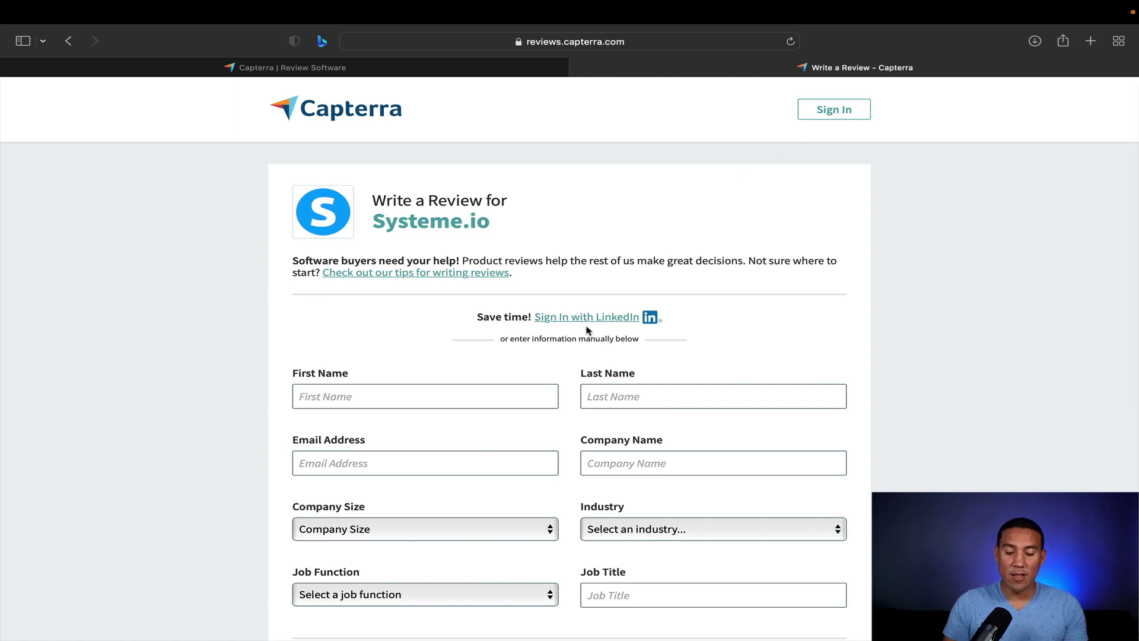
pyautogui.scroll(-3, 528, 386)
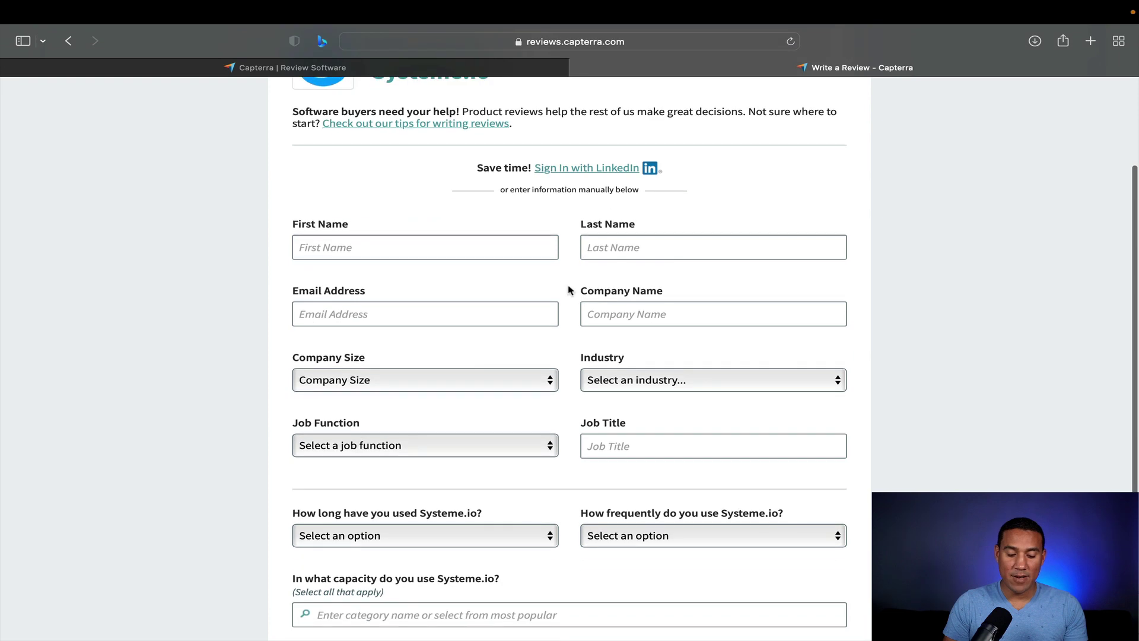
pyautogui.scroll(-5, 569, 289)
pyautogui.scroll(10, 568, 290)
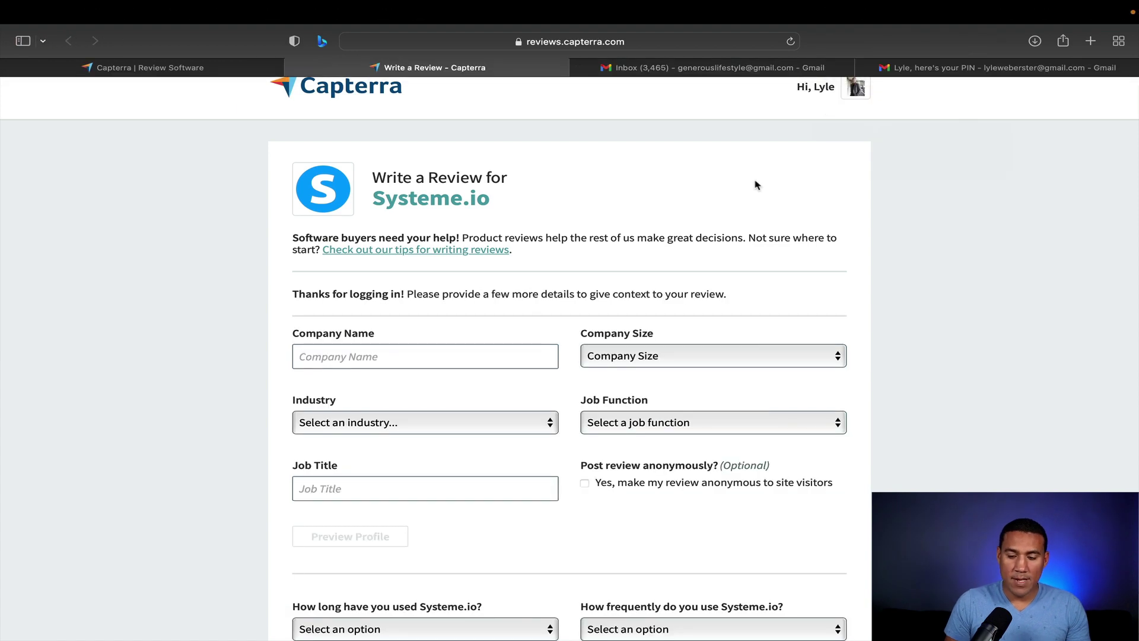
# Fill in the company name and set company size to 2-10 employees
pyautogui.scroll(-3, 755, 185)
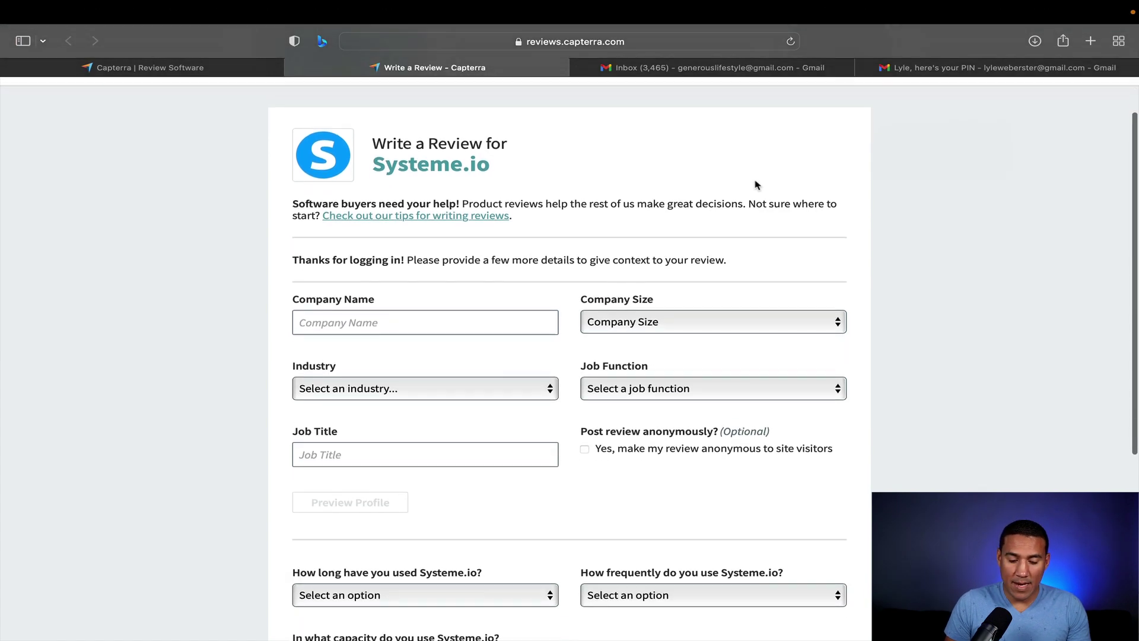
pyautogui.click(482, 274)
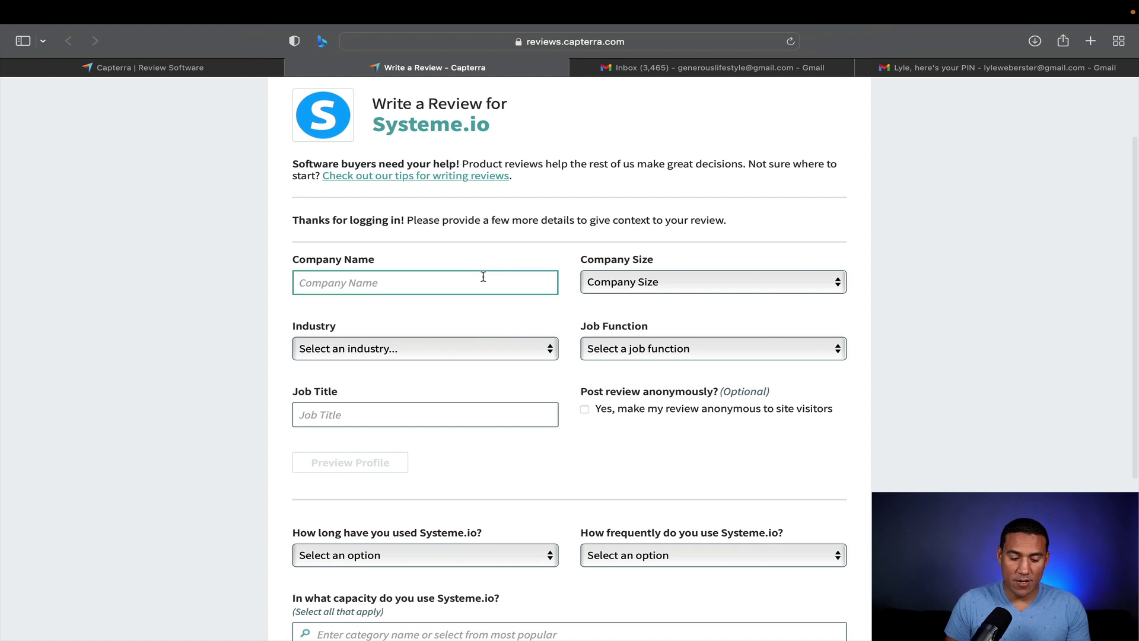
pyautogui.write('G')
pyautogui.press('BackSpace')
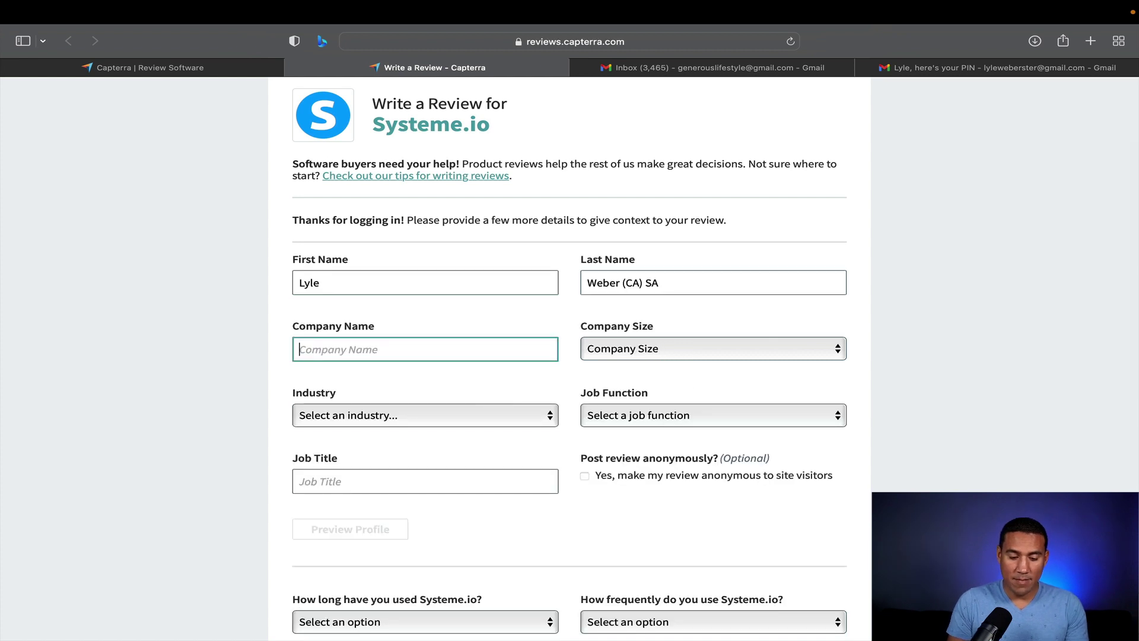
pyautogui.write('Gener')
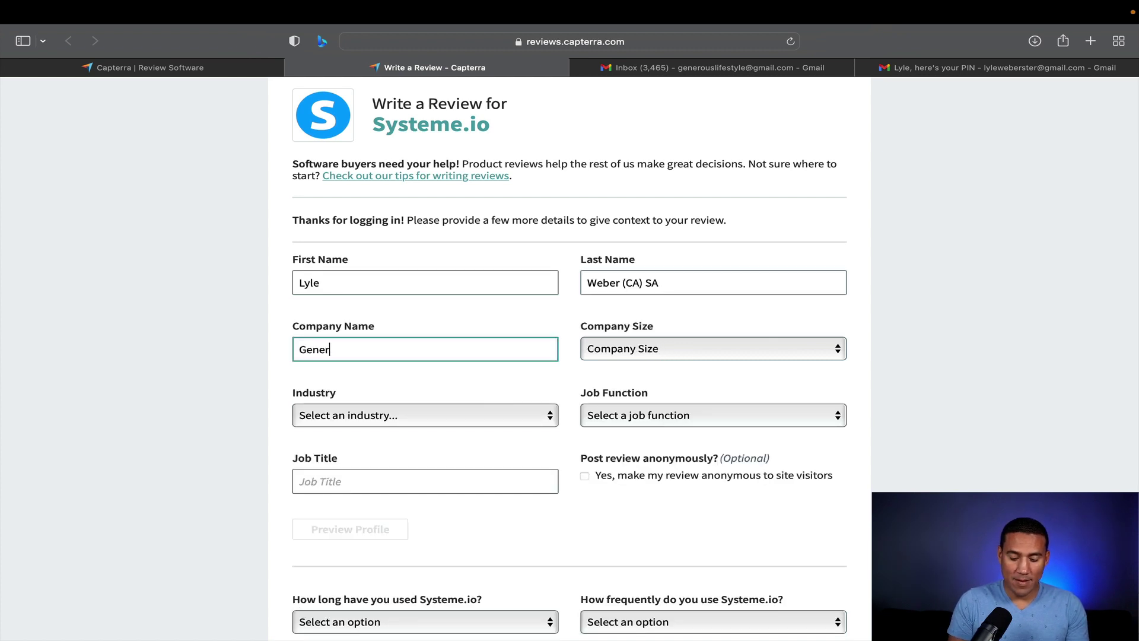
pyautogui.write('ous Lifestyle')
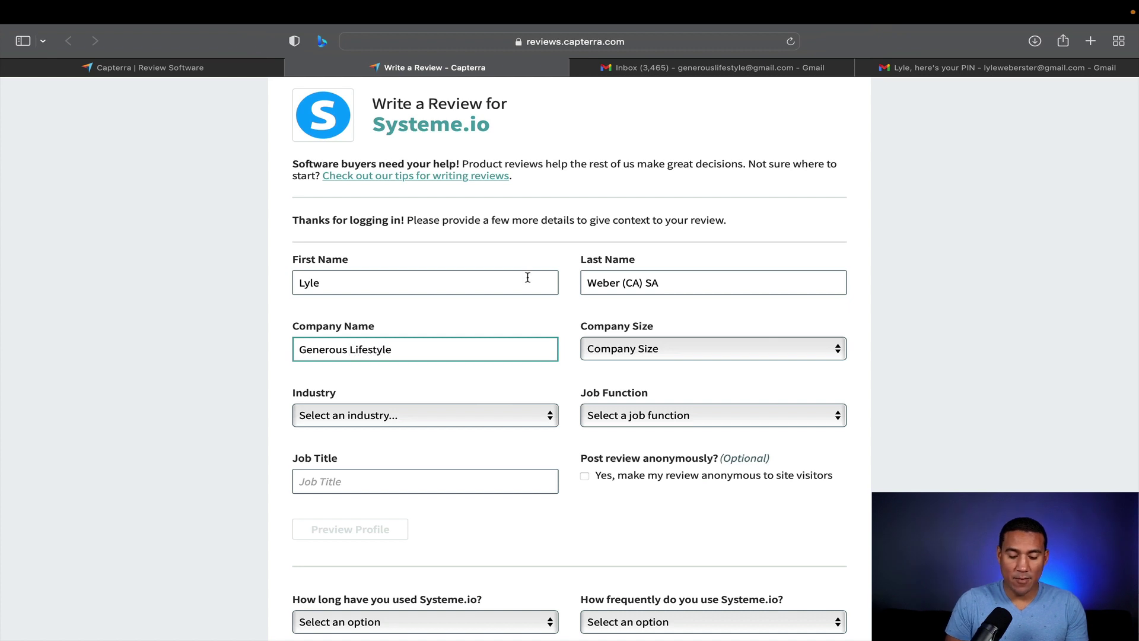
pyautogui.click(652, 349)
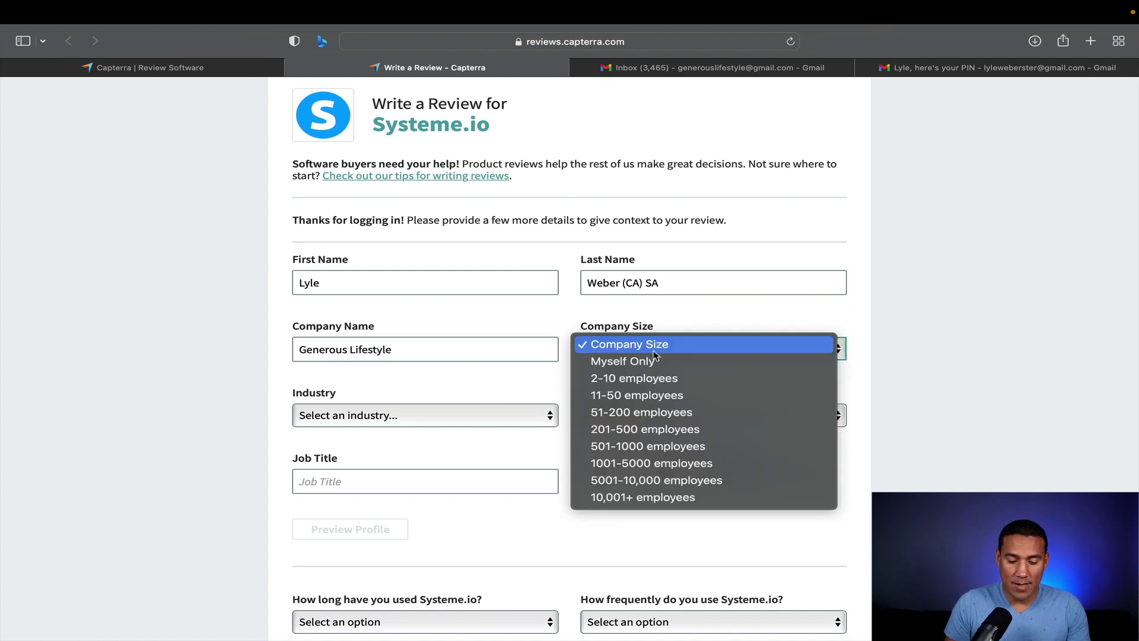
pyautogui.click(645, 383)
# Choose Writing and Editing as the industry
pyautogui.scroll(-3, 643, 383)
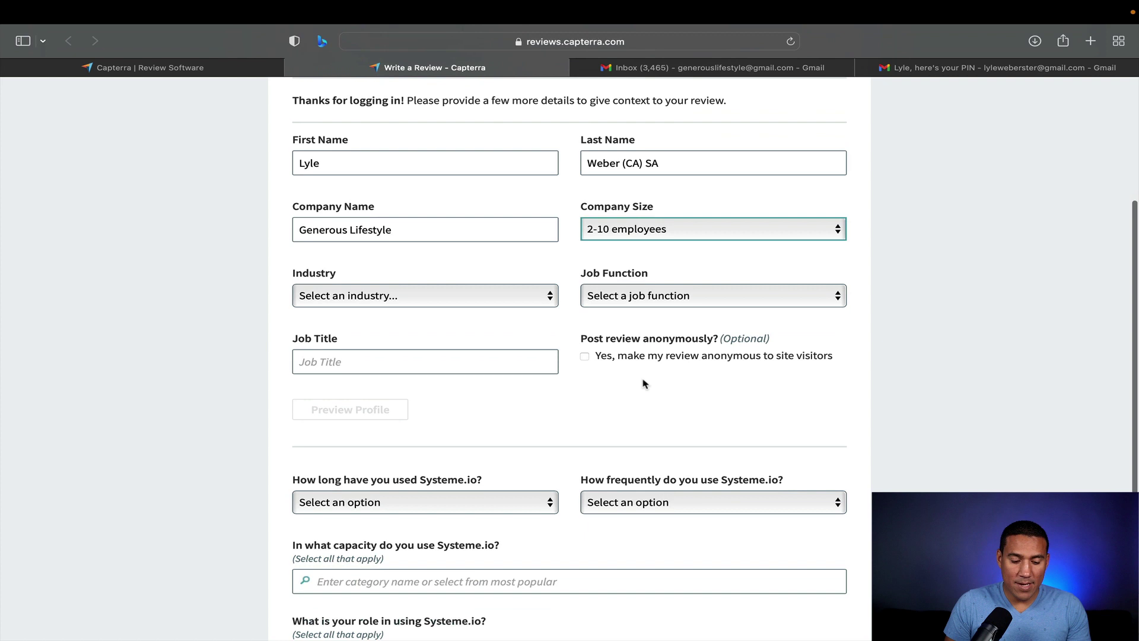
pyautogui.click(521, 290)
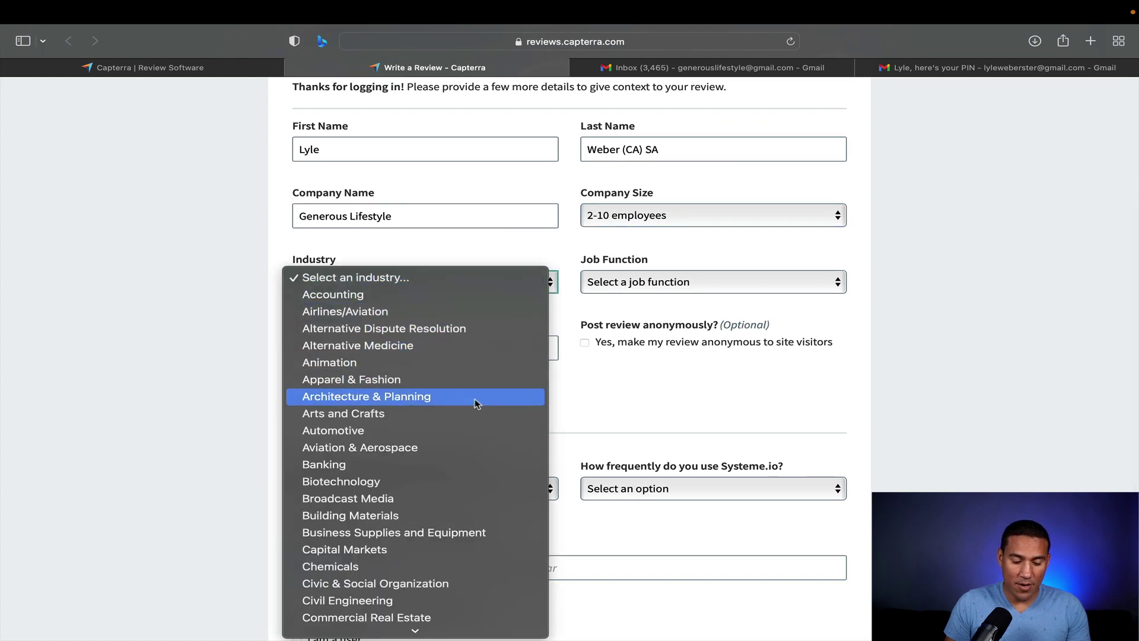
pyautogui.scroll(-5, 477, 404)
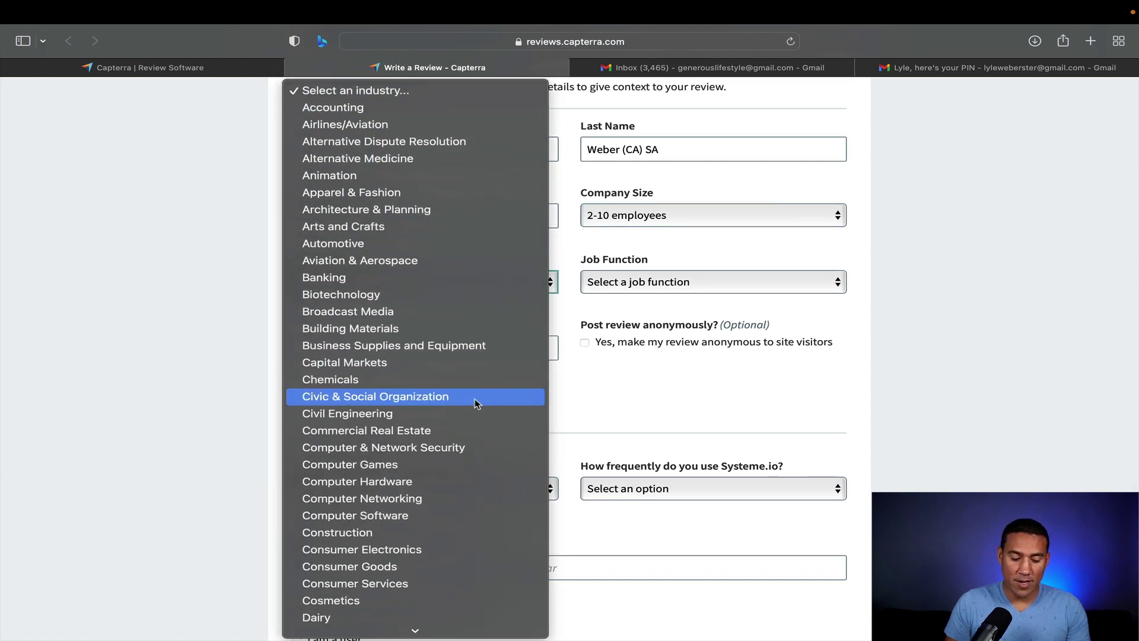
pyautogui.scroll(-5, 478, 404)
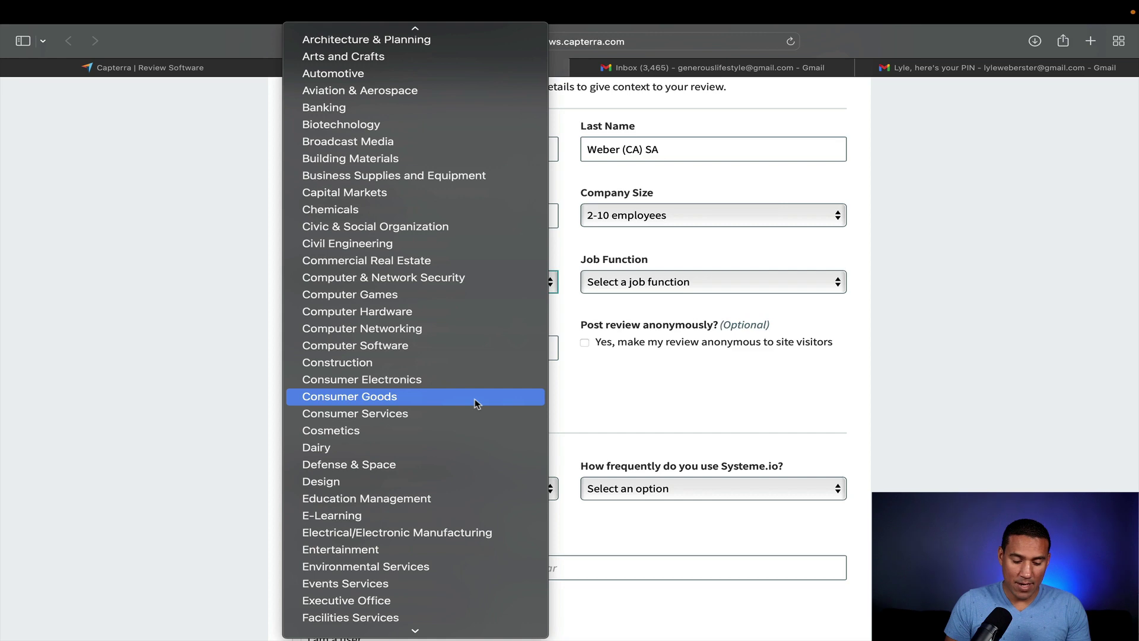
pyautogui.scroll(-2, 442, 478)
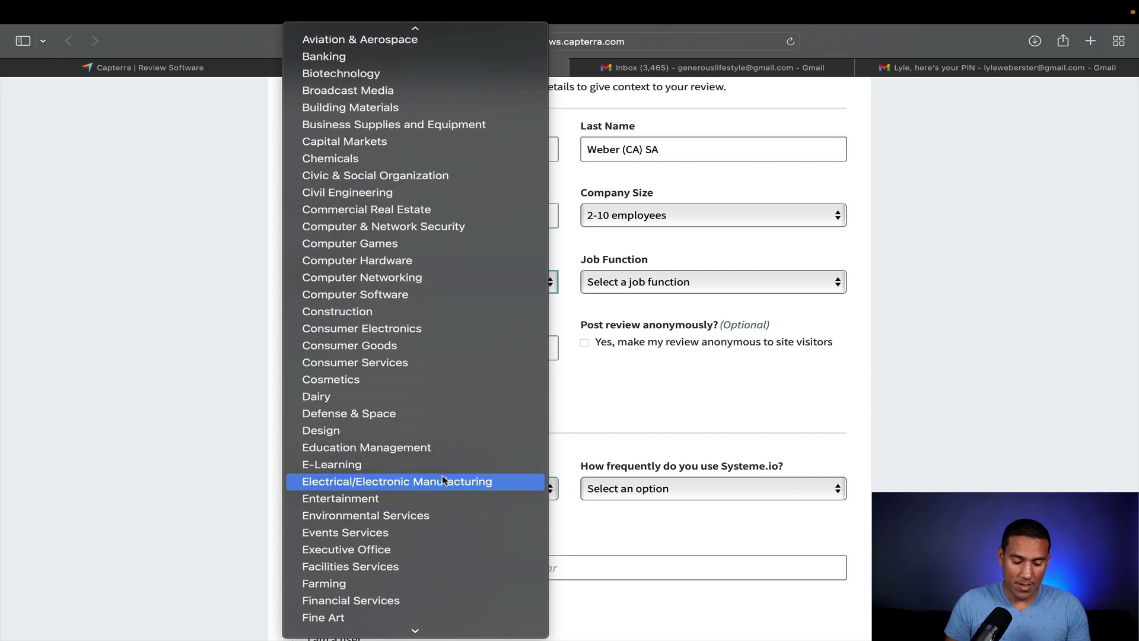
pyautogui.scroll(-15, 442, 480)
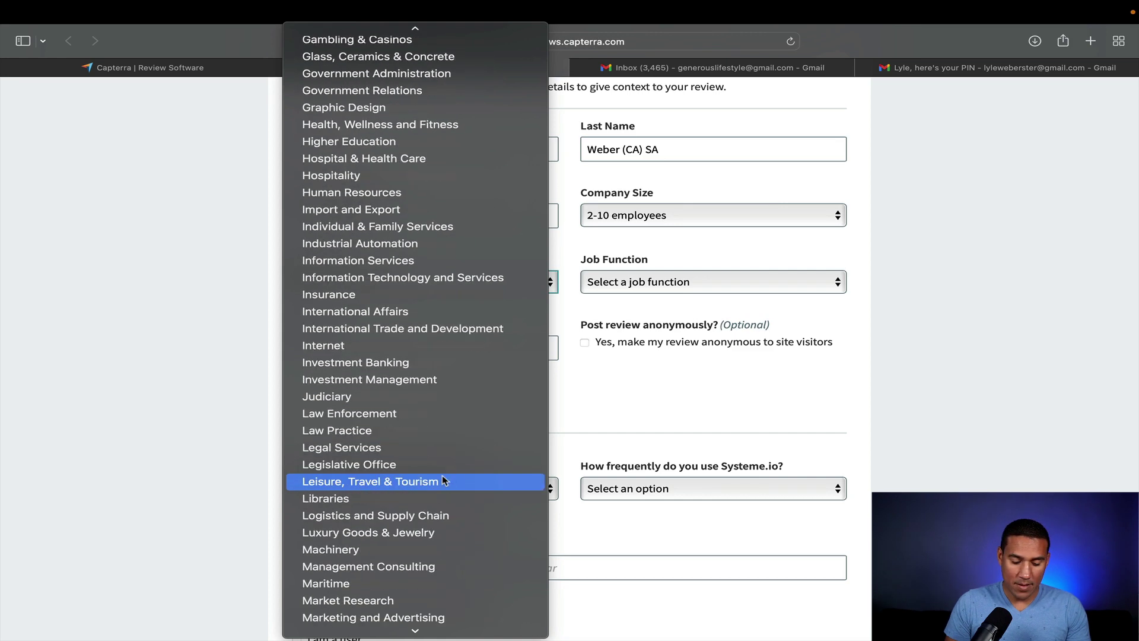
pyautogui.scroll(-8, 444, 480)
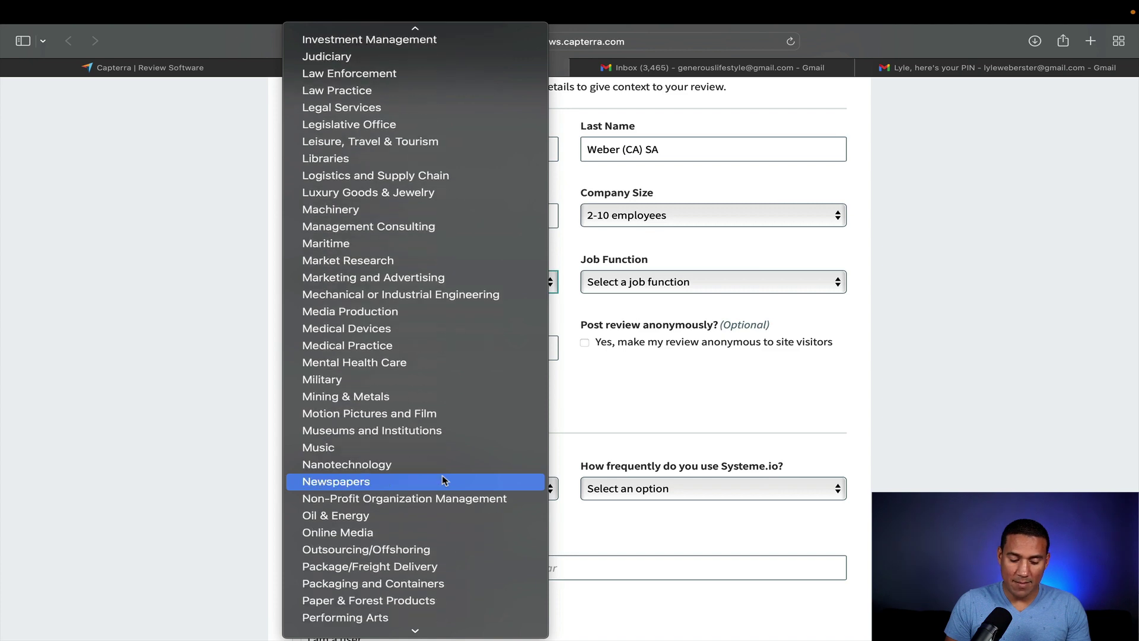
pyautogui.scroll(-2, 443, 480)
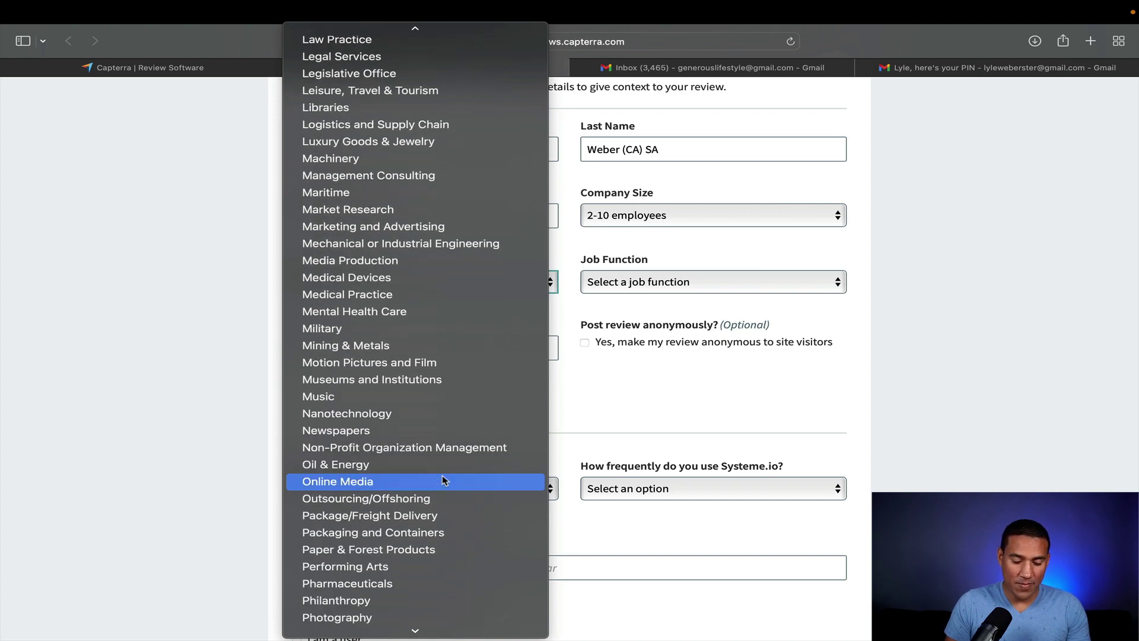
pyautogui.scroll(-10, 443, 480)
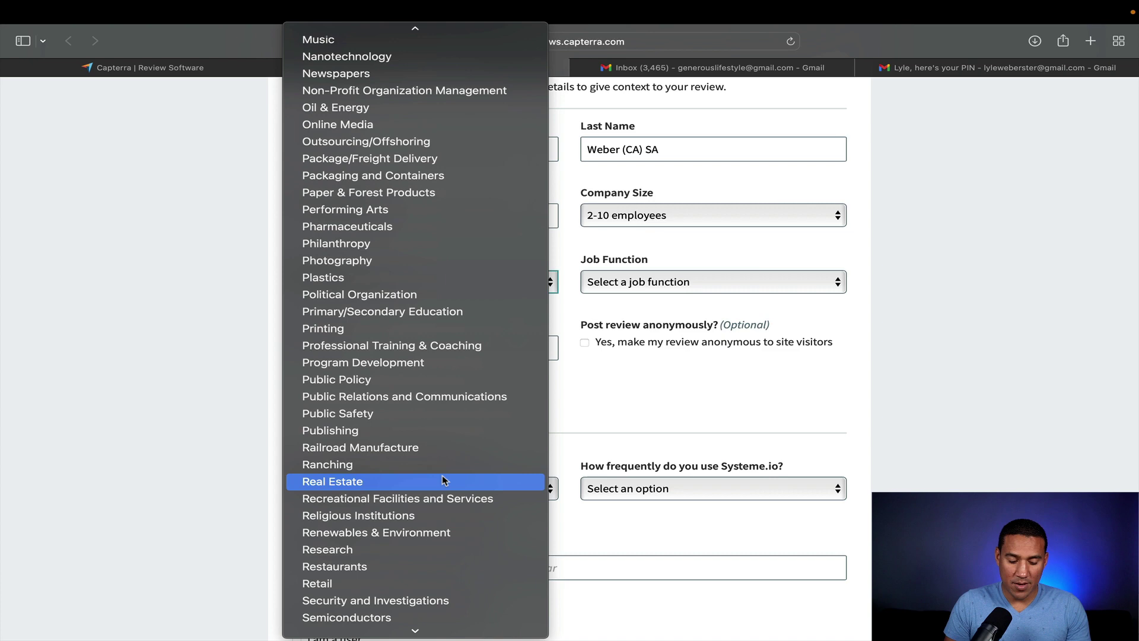
pyautogui.scroll(-5, 443, 481)
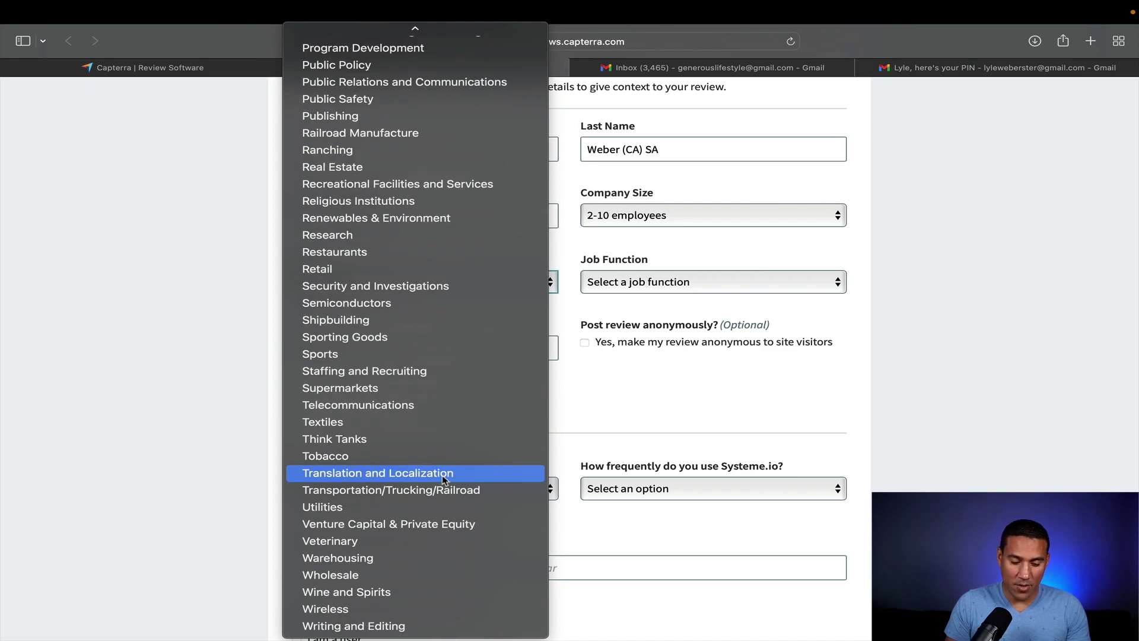
pyautogui.click(407, 628)
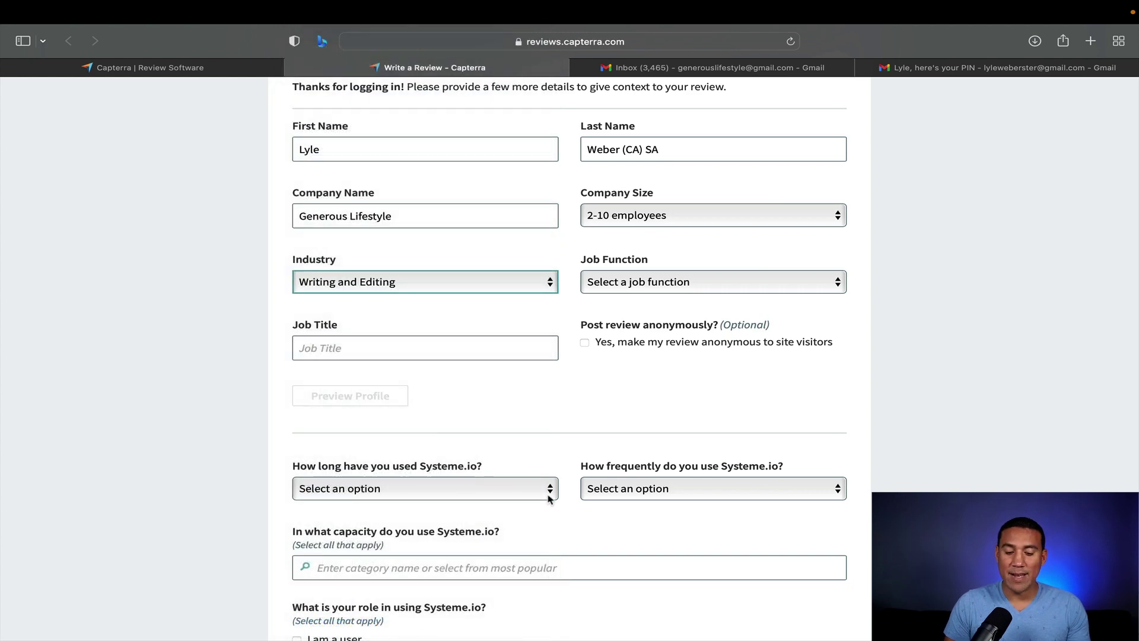
# Set job function to Education & Learning and job title to CEO
pyautogui.click(795, 295)
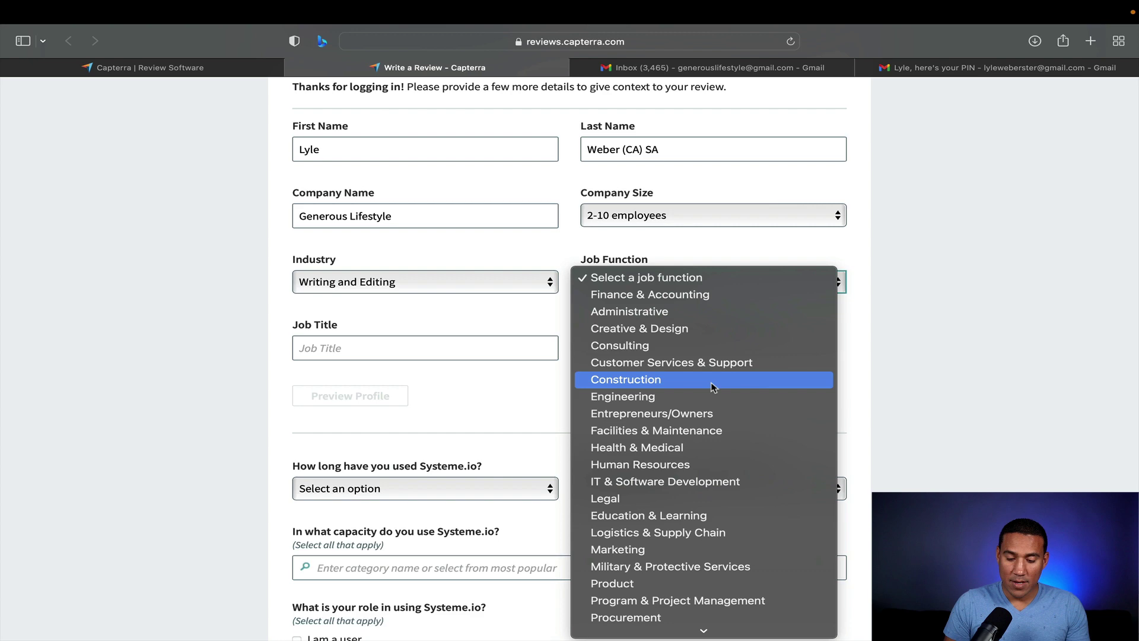
pyautogui.scroll(-3, 713, 387)
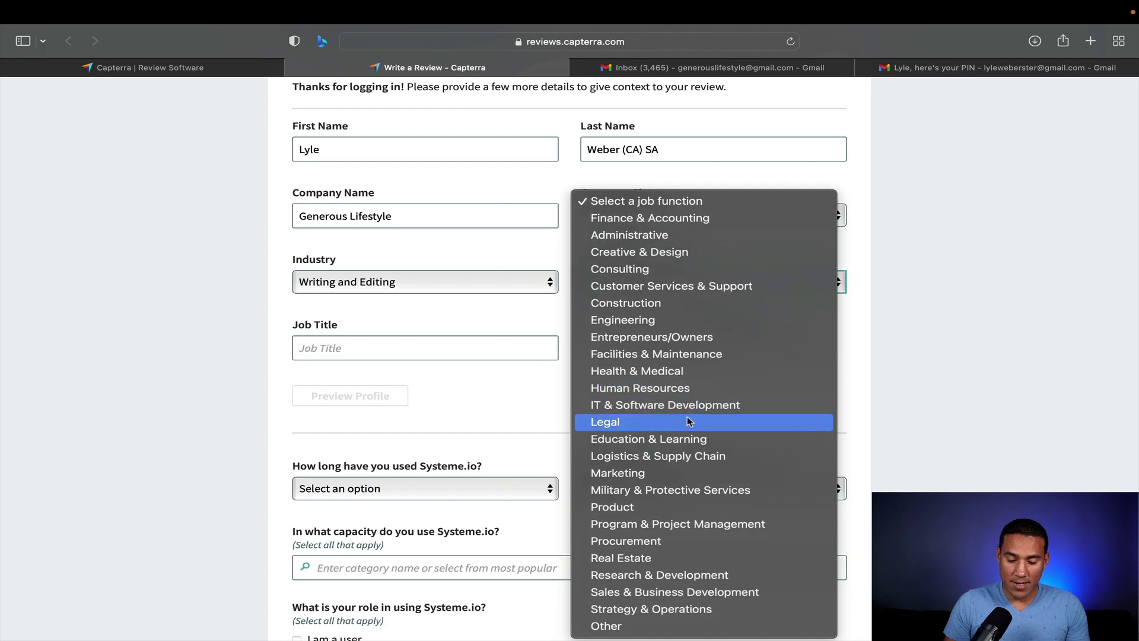
pyautogui.click(685, 440)
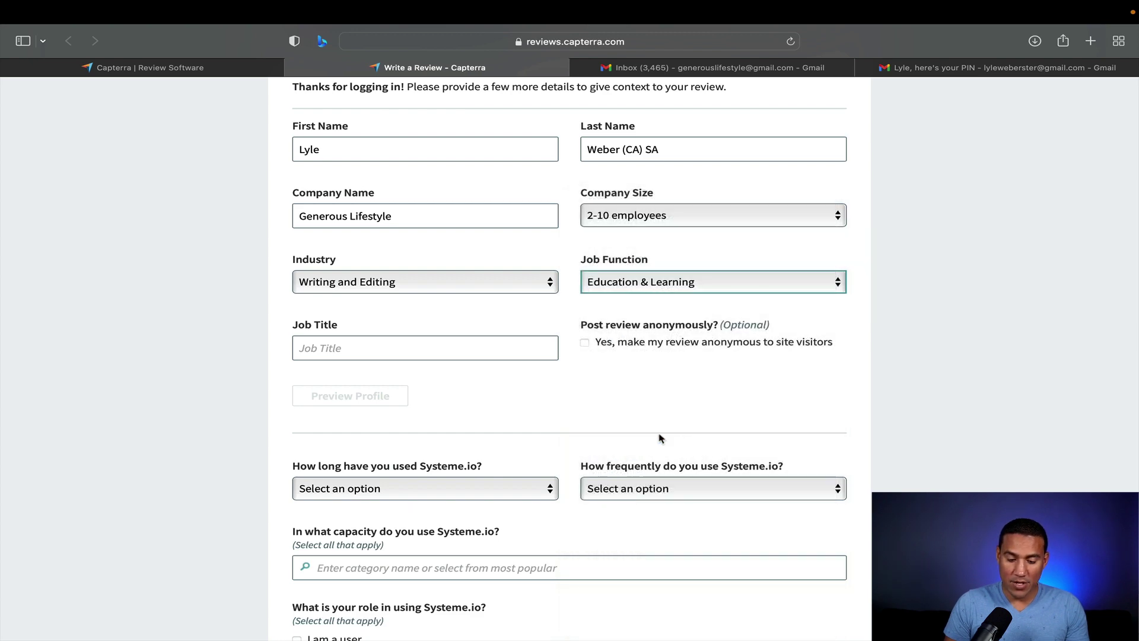
pyautogui.click(473, 350)
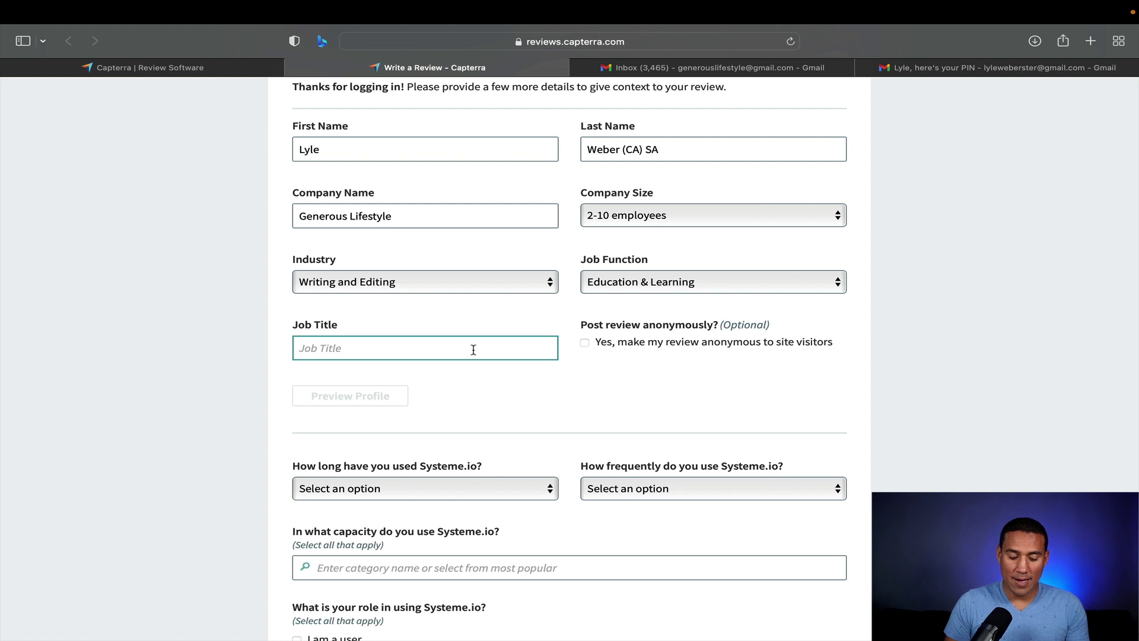
pyautogui.write('CEO')
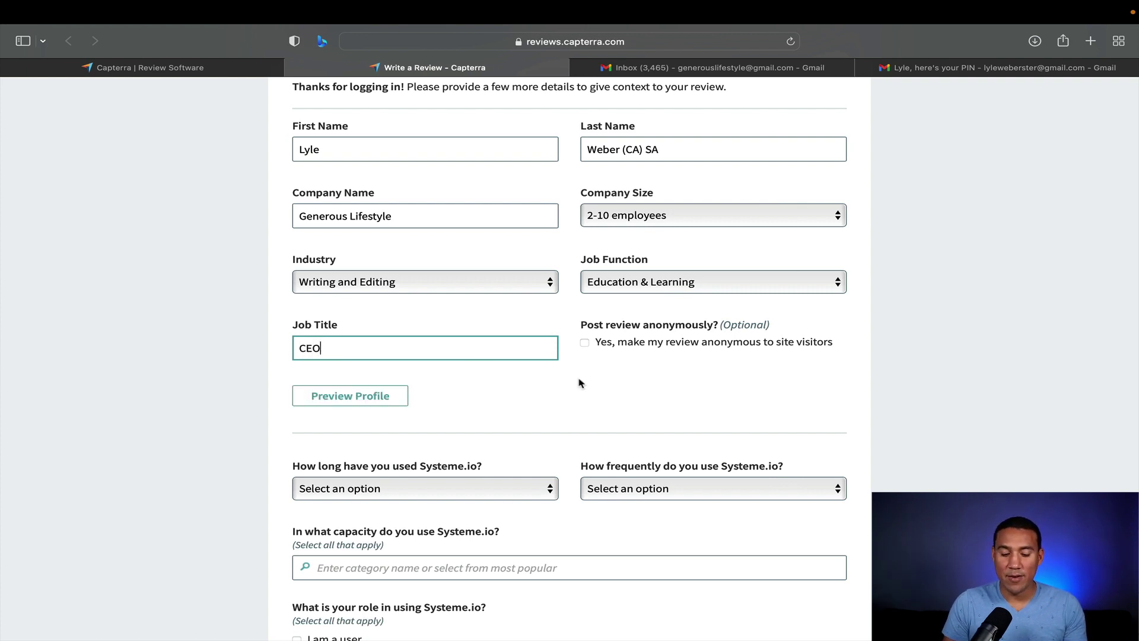
pyautogui.scroll(-1, 581, 383)
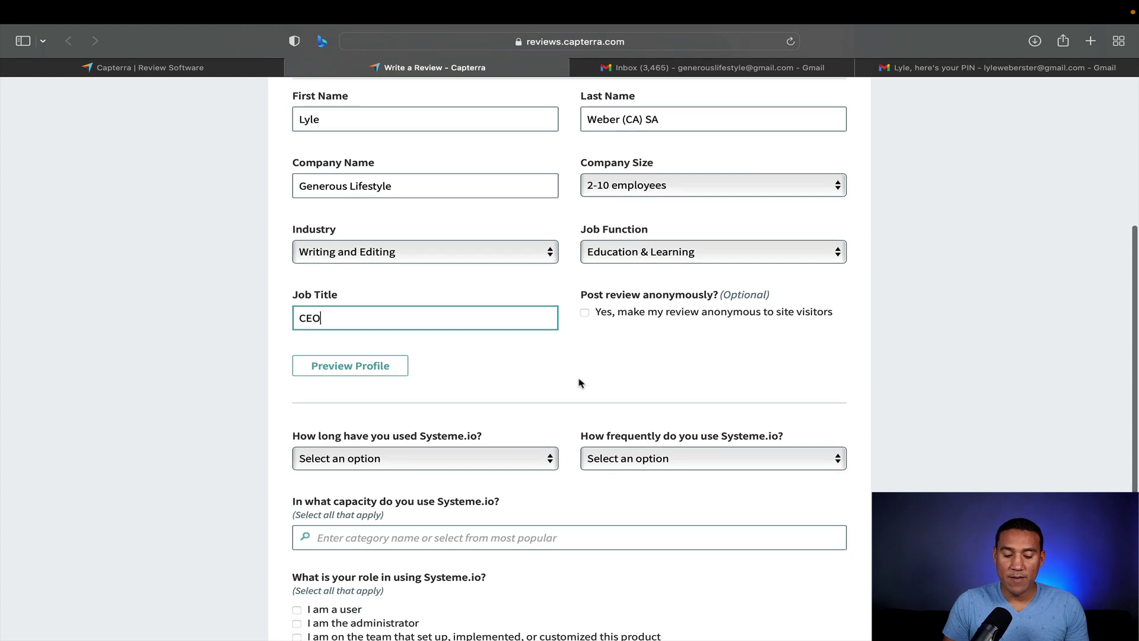
pyautogui.scroll(-3, 580, 380)
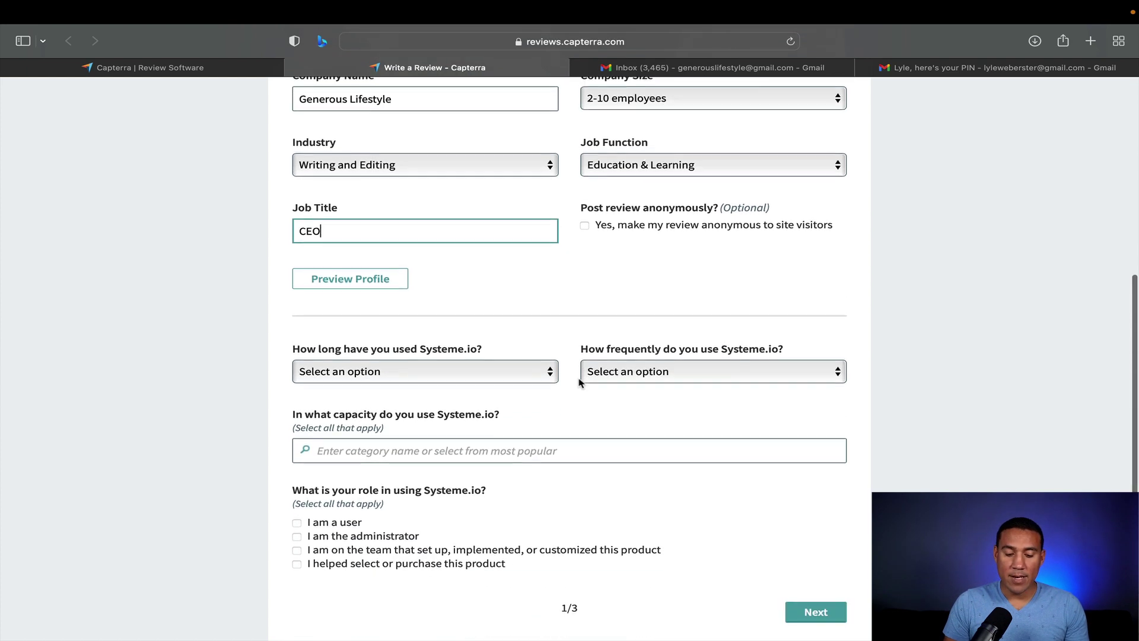
# Set Systeme.io usage to 1-2 years, used Weekly
pyautogui.click(520, 376)
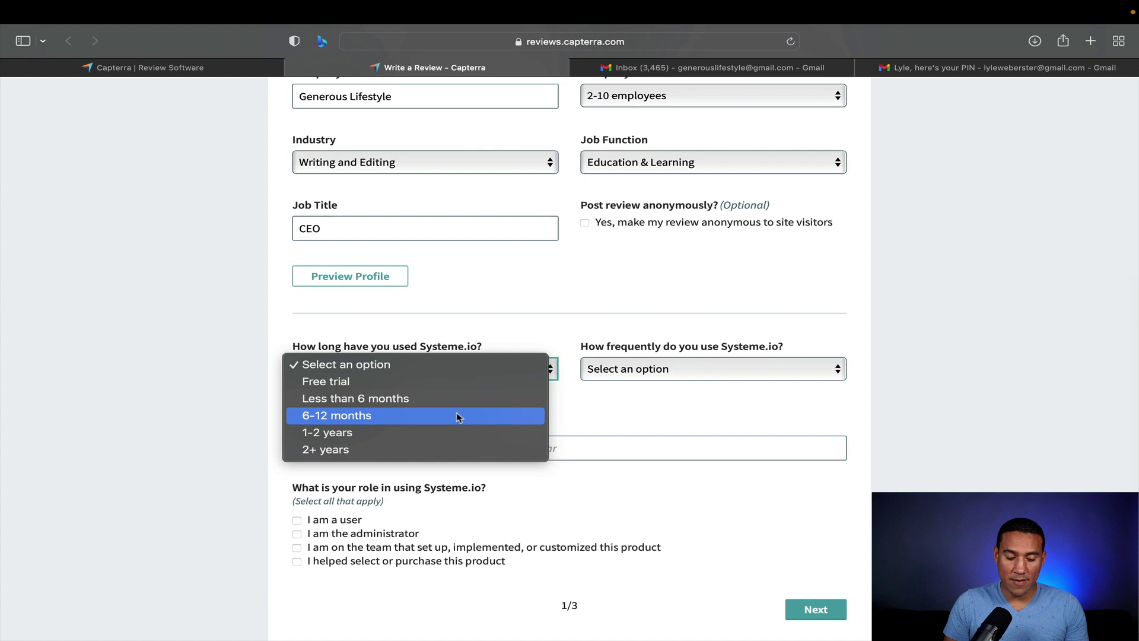
pyautogui.click(501, 432)
pyautogui.click(687, 373)
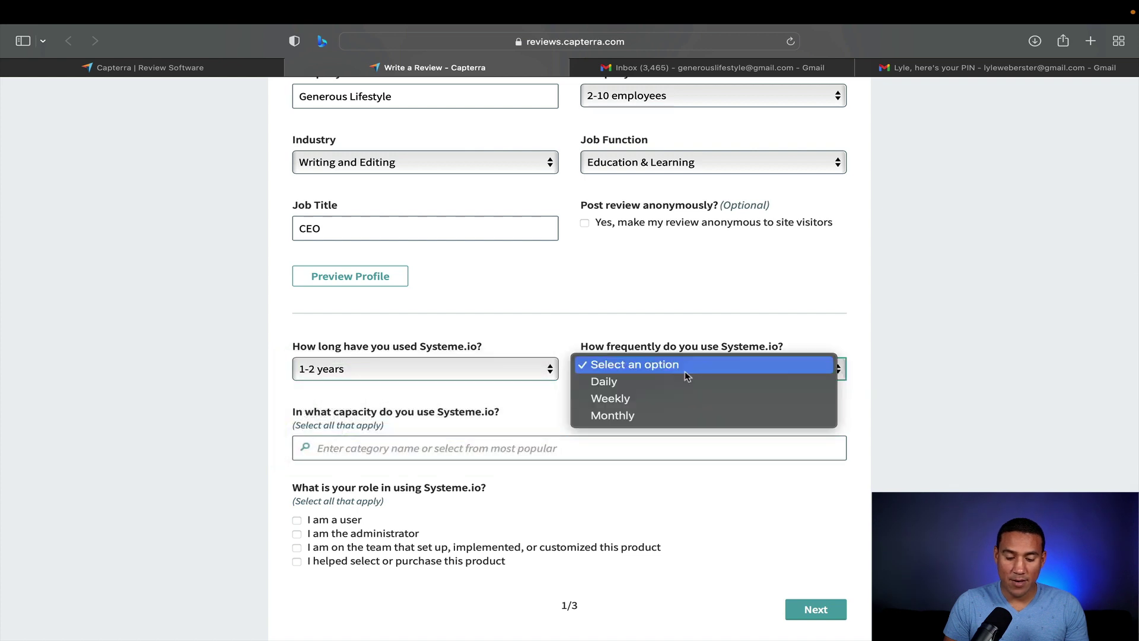
pyautogui.click(653, 398)
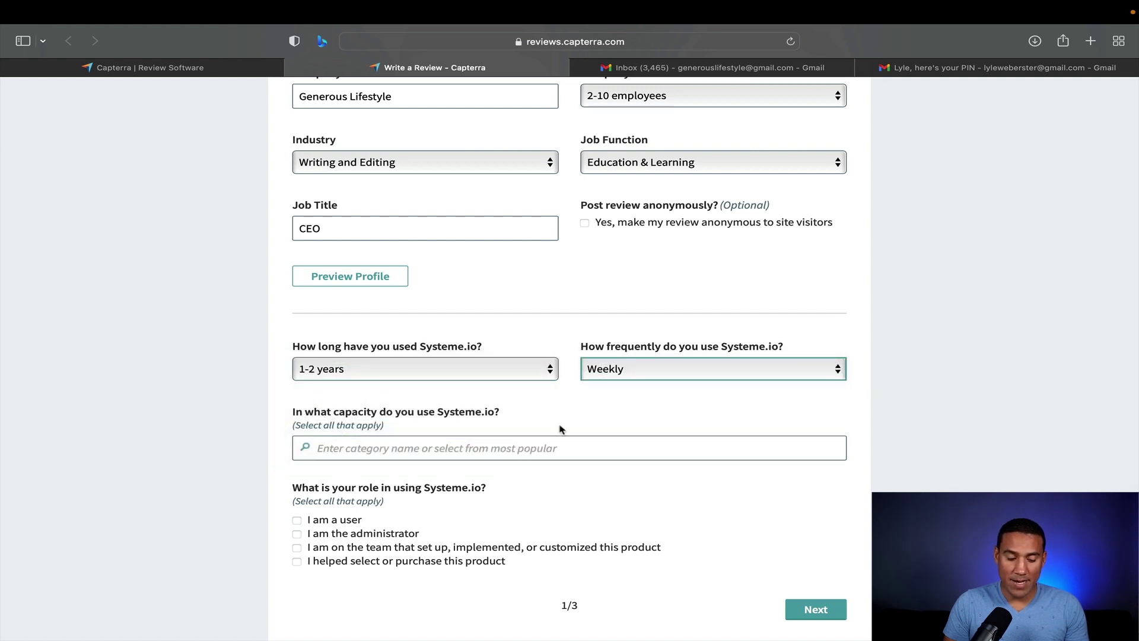
pyautogui.scroll(-2, 562, 428)
# Add Learning Management System and Email Marketing capacities and mark the role as user
pyautogui.click(368, 384)
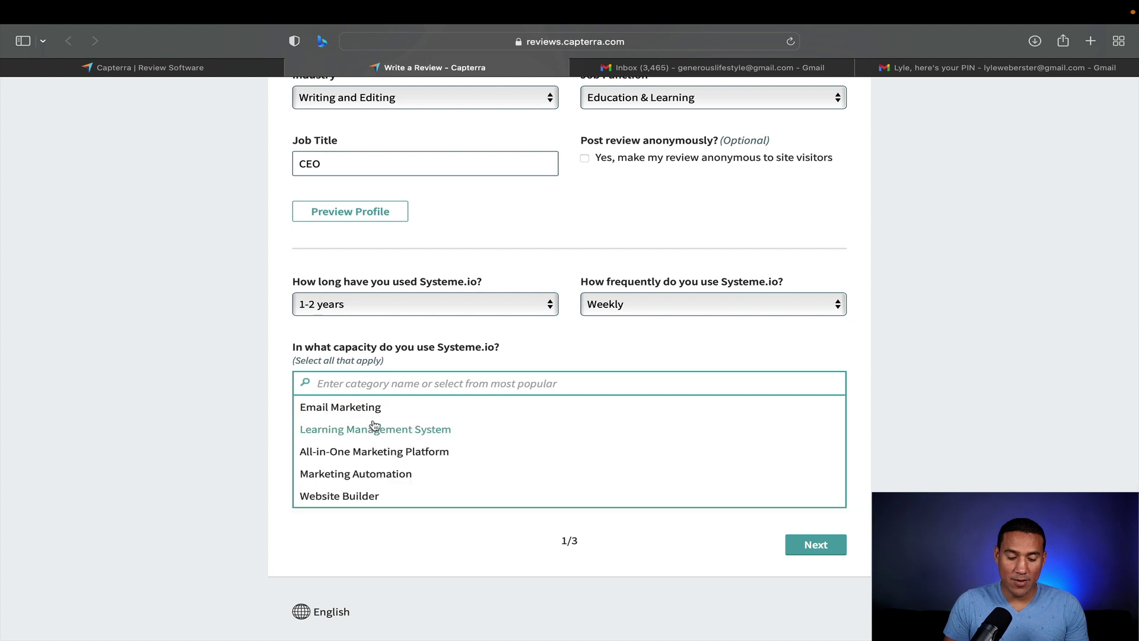
pyautogui.scroll(-1, 369, 451)
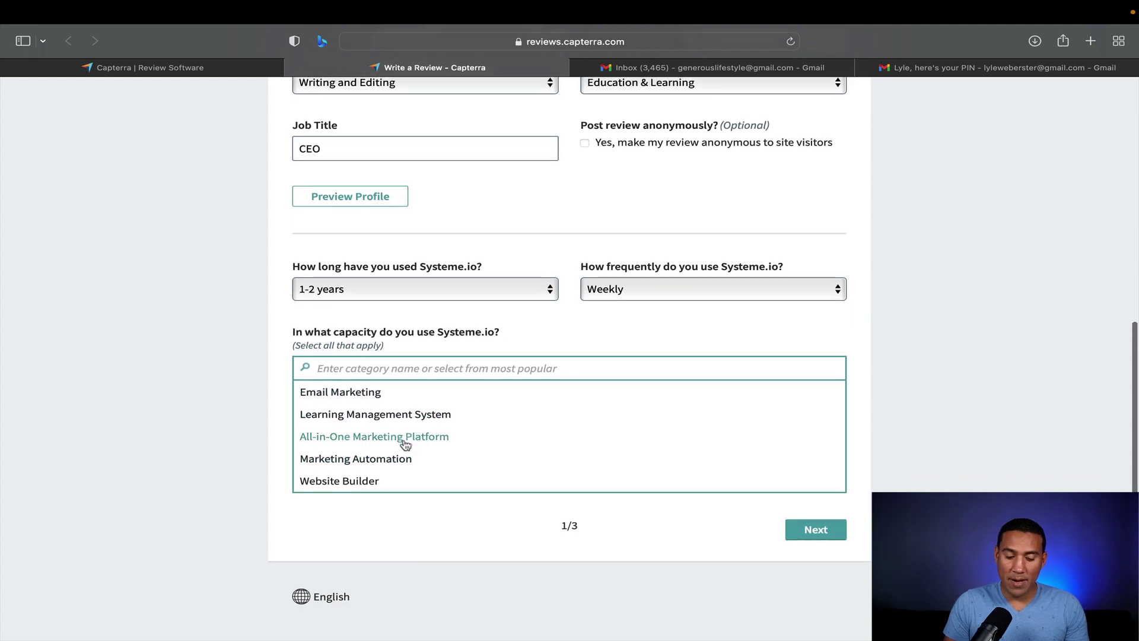
pyautogui.click(433, 416)
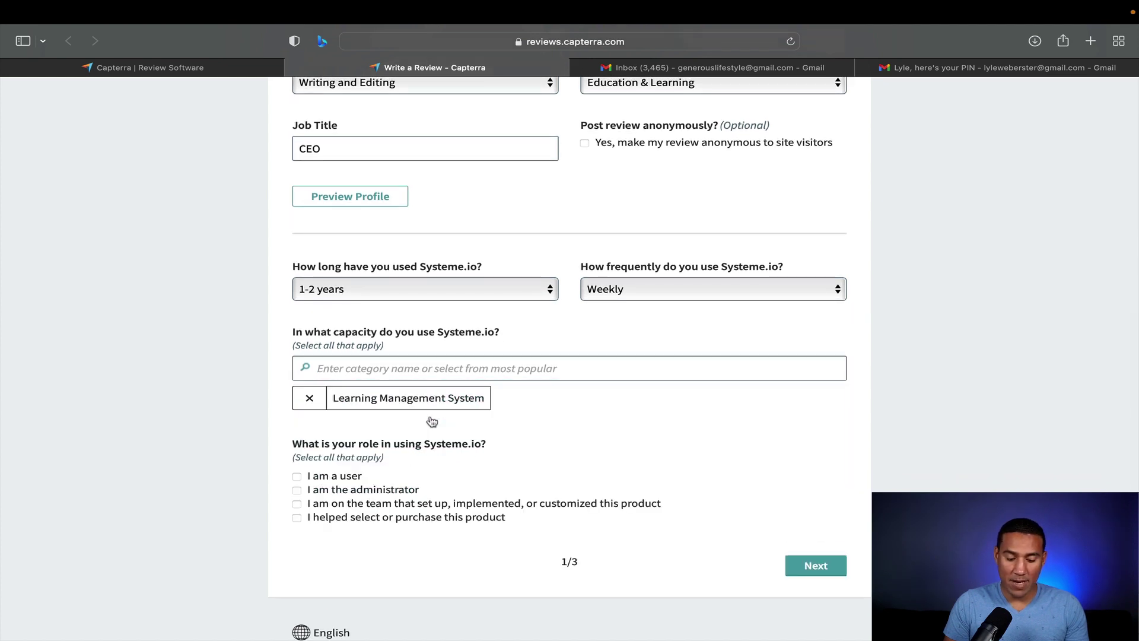
pyautogui.click(410, 372)
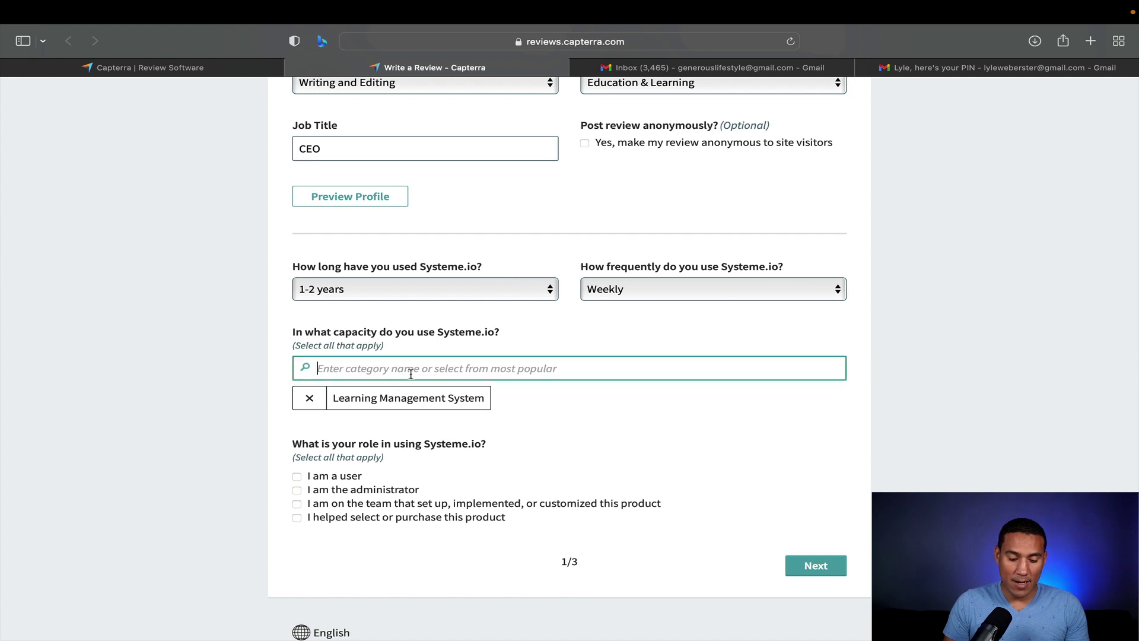
pyautogui.click(379, 395)
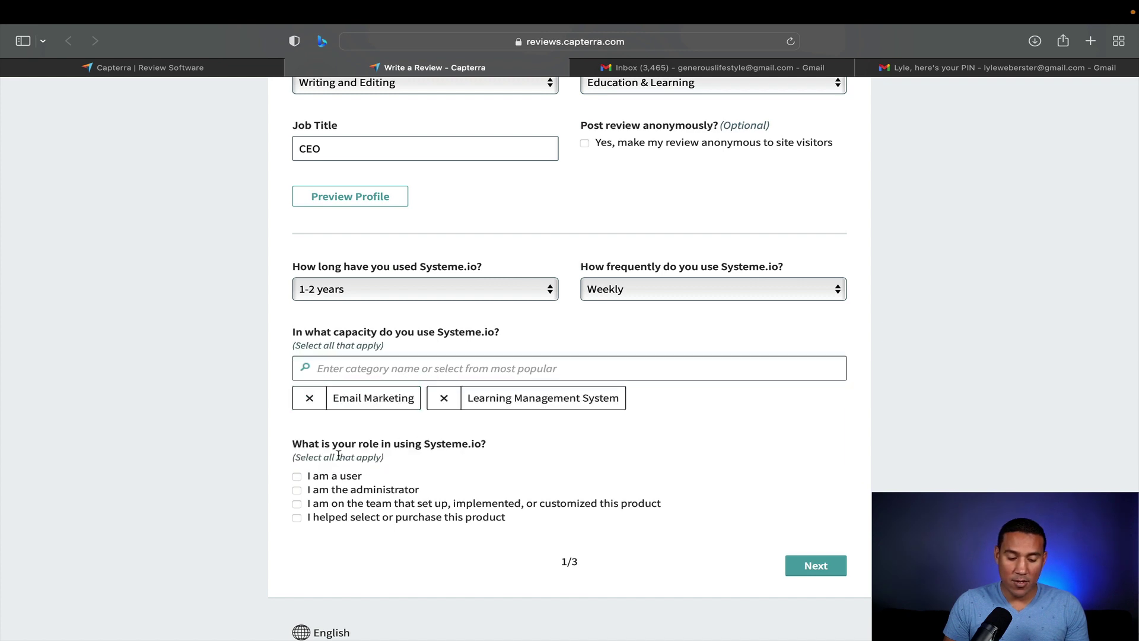
pyautogui.click(297, 477)
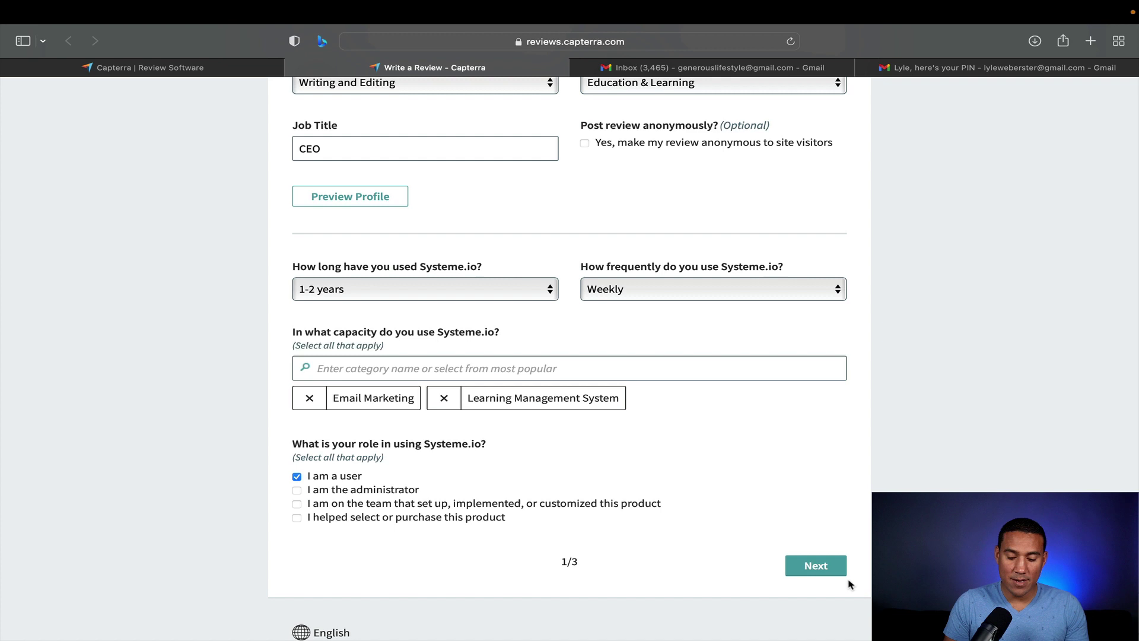
# Remove the special characters from the last name and continue to the ratings page
pyautogui.click(818, 567)
pyautogui.scroll(3, 692, 309)
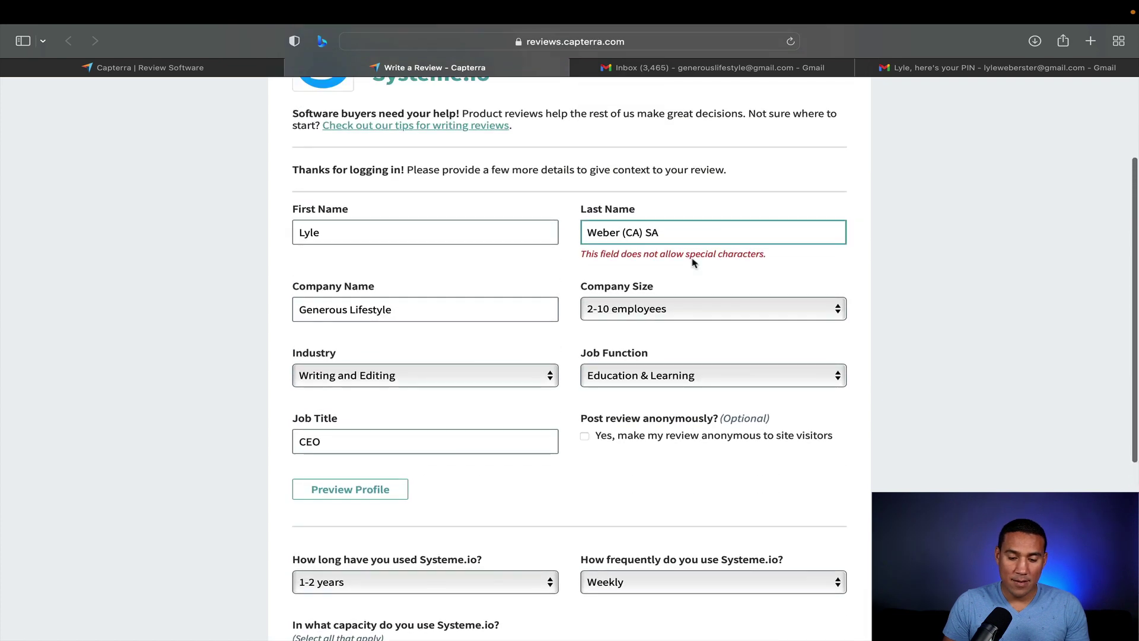
pyautogui.click(687, 236)
pyautogui.press('BackSpace')
pyautogui.press('BackSpace')
pyautogui.press('BackSpace')
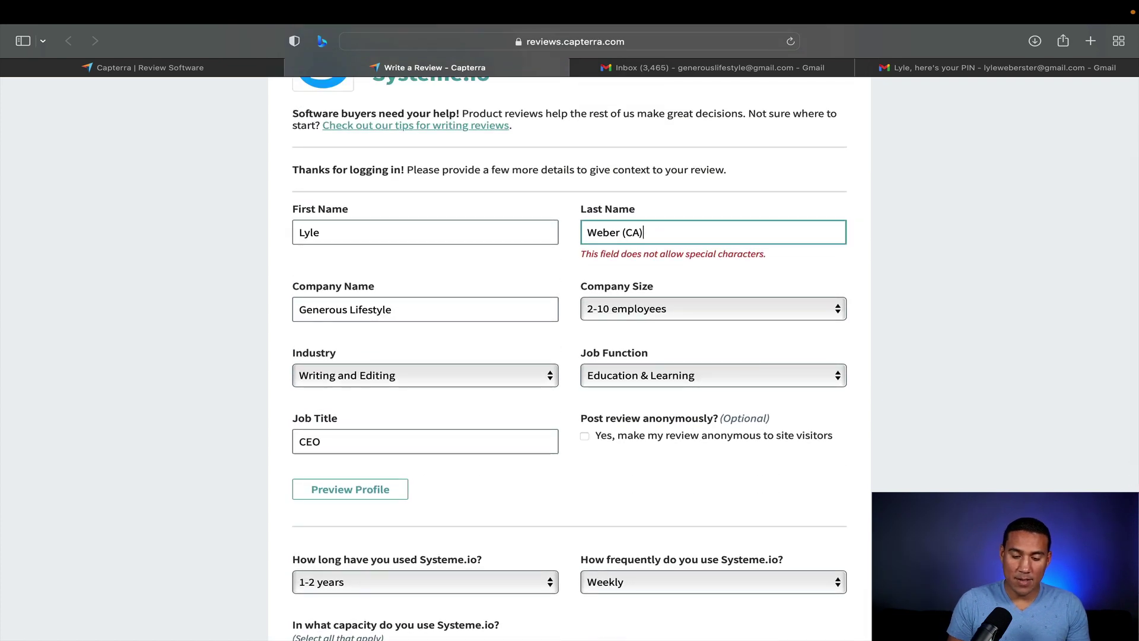
pyautogui.press('BackSpace')
pyautogui.press('BackSpace')
pyautogui.press('BackSpace')
pyautogui.press('BackSpace')
pyautogui.press('BackSpace')
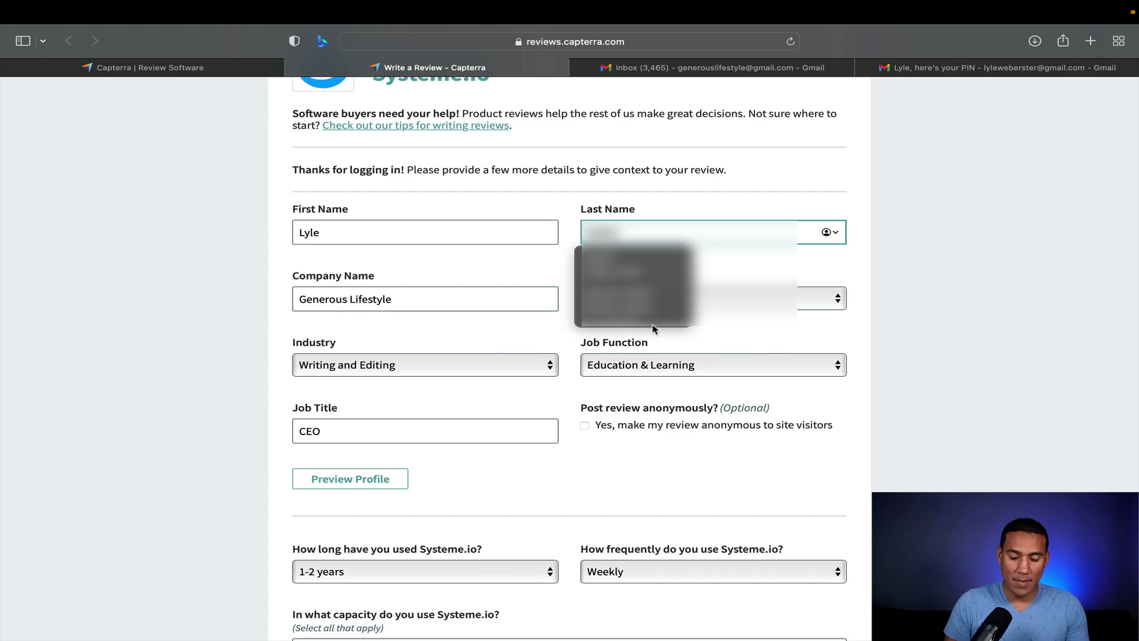
pyautogui.click(542, 394)
pyautogui.scroll(-5, 540, 394)
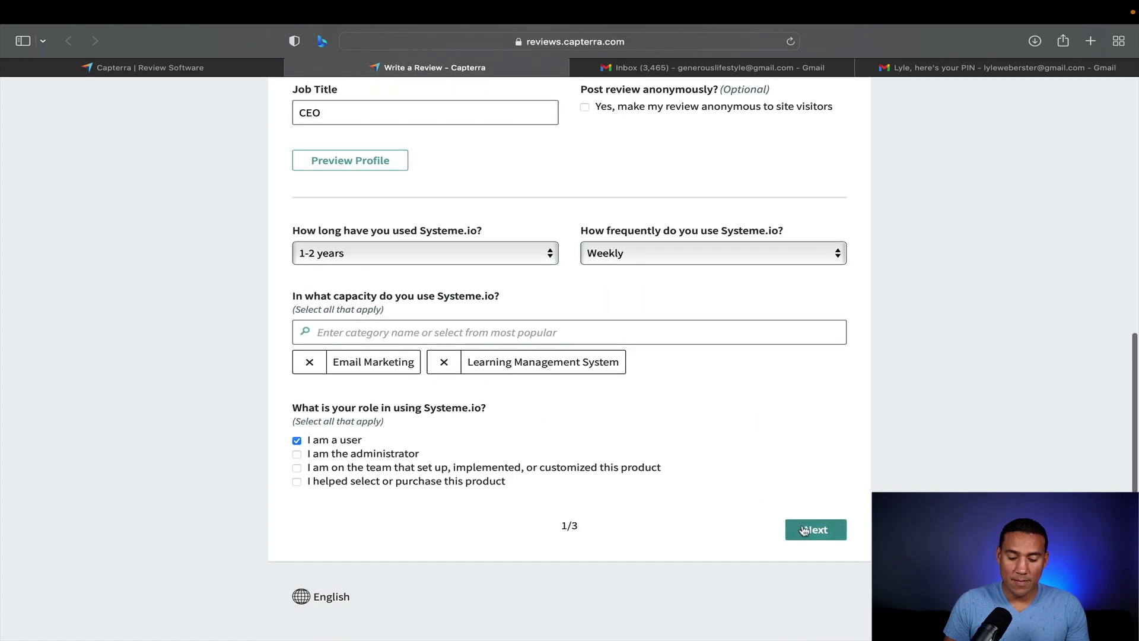
pyautogui.click(814, 529)
# Rate Overall Quality five stars, and Ease of Use and Features & Functionality four stars
pyautogui.scroll(-1, 580, 425)
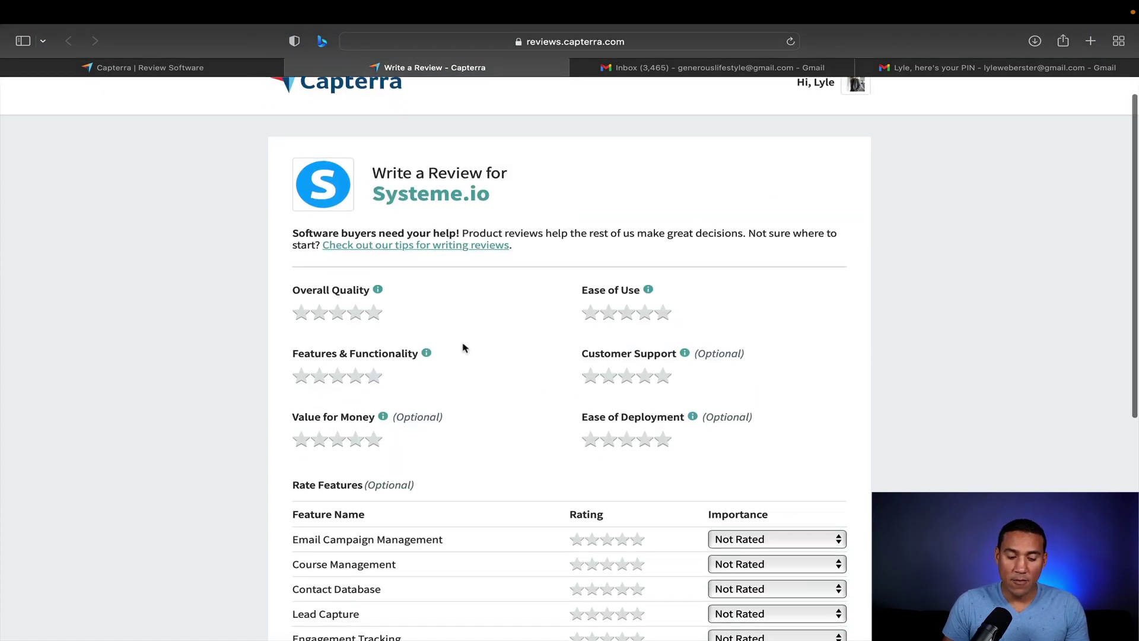
pyautogui.click(374, 313)
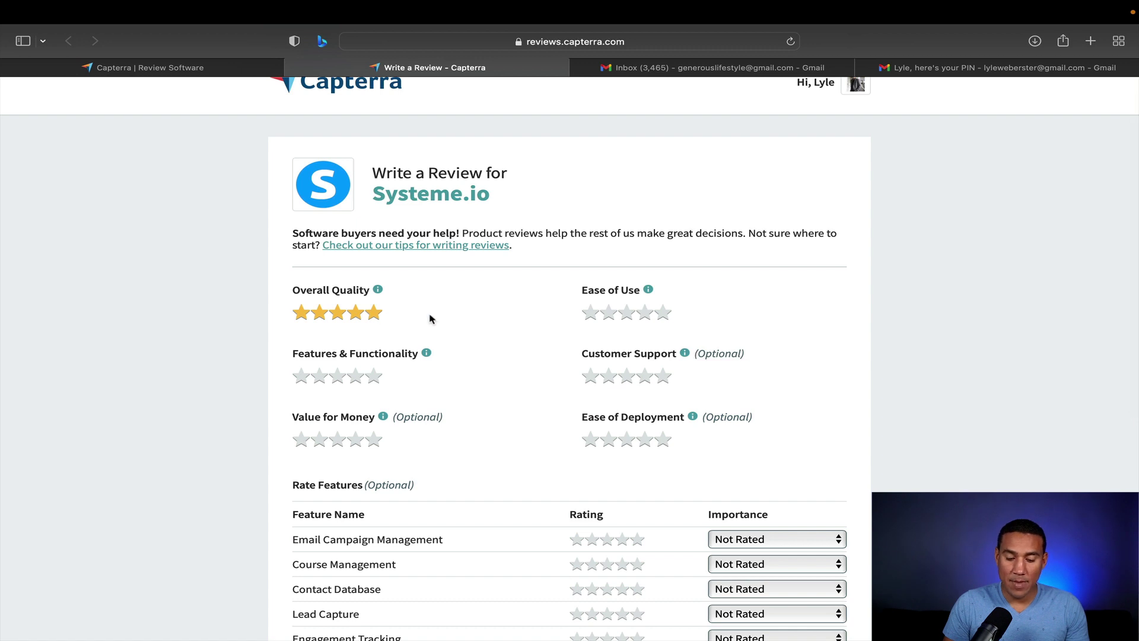
pyautogui.click(645, 314)
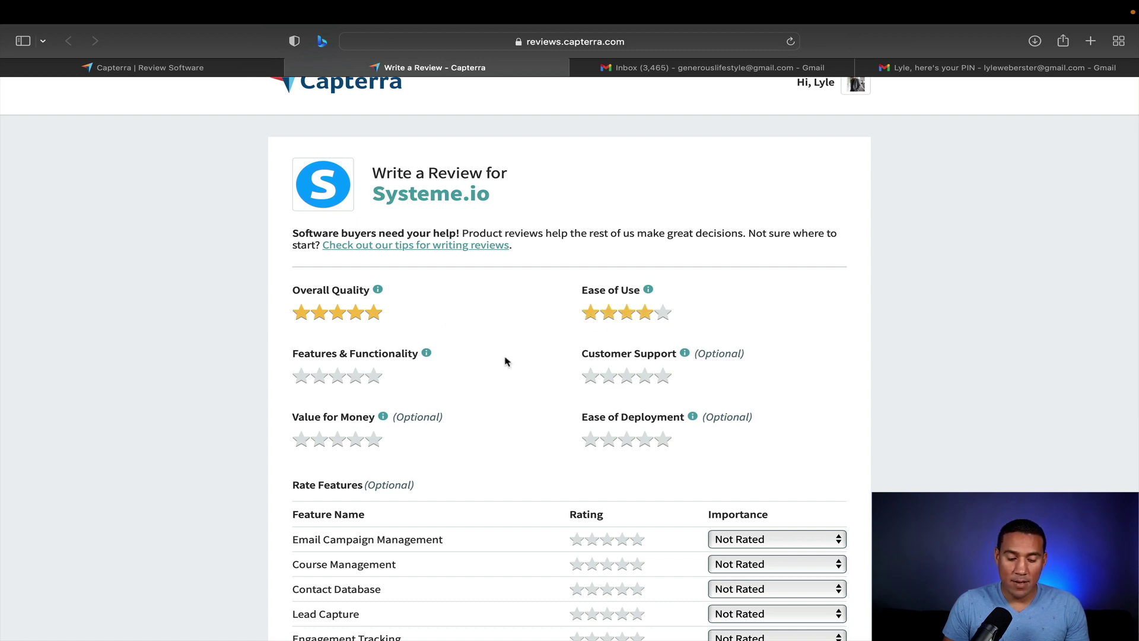
pyautogui.scroll(-2, 504, 361)
pyautogui.click(356, 315)
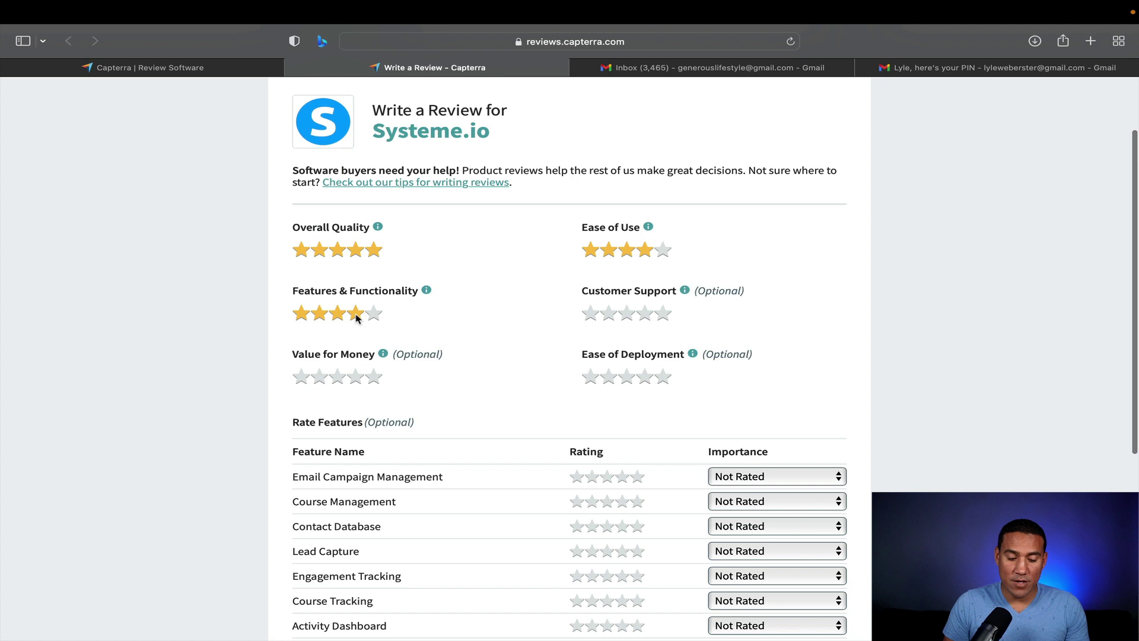
# Give Customer Support, Value for Money and Ease of Deployment five stars each
pyautogui.click(655, 316)
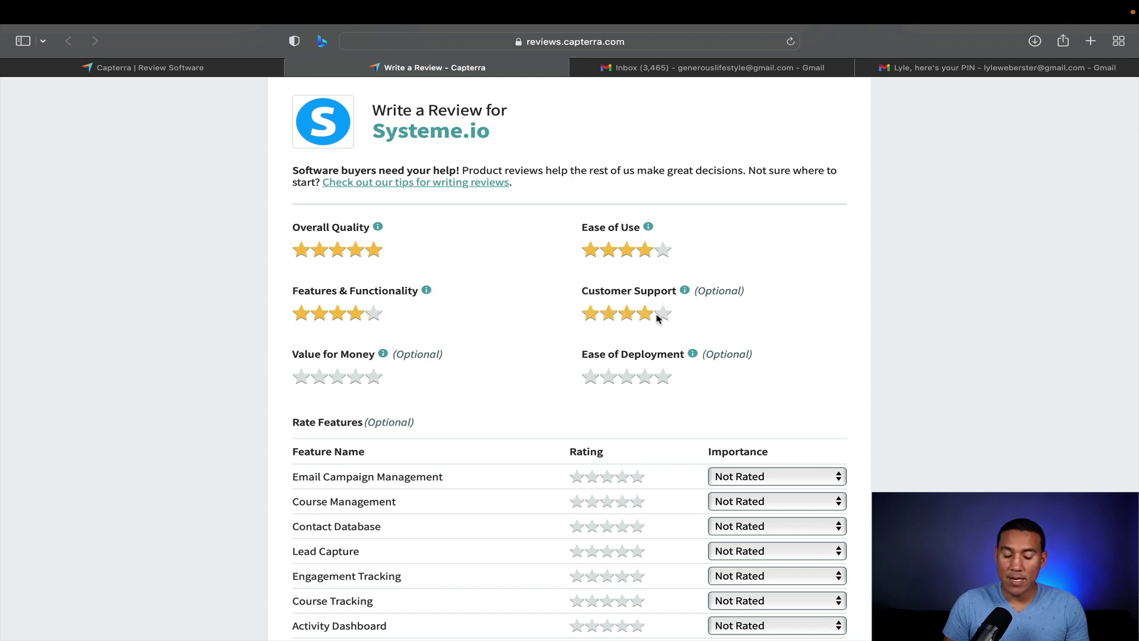
pyautogui.click(665, 316)
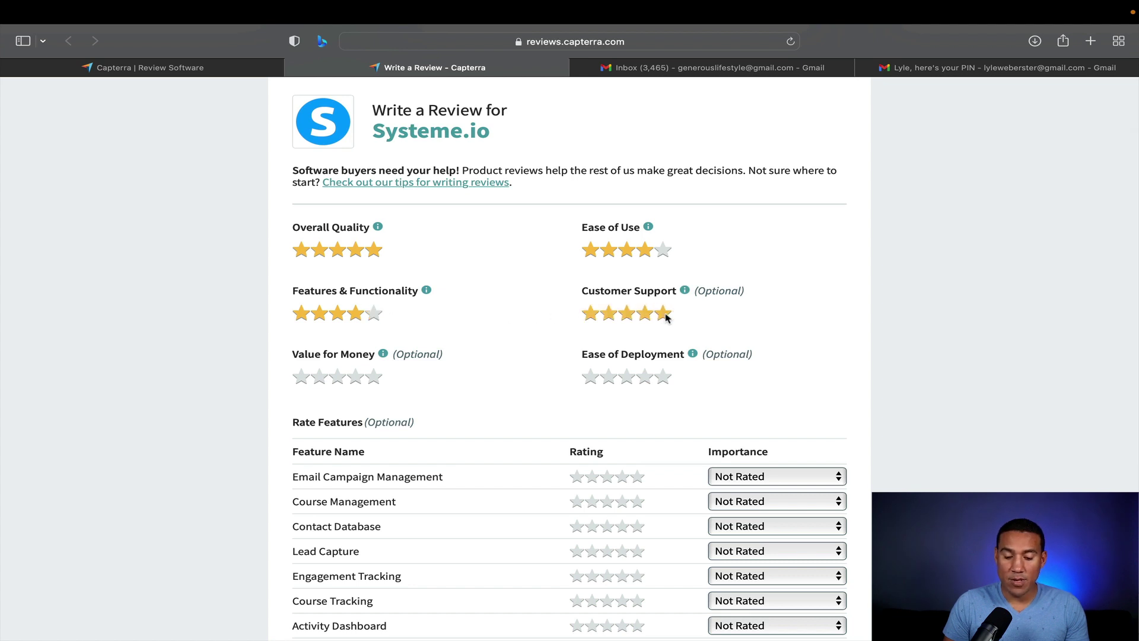
pyautogui.click(375, 378)
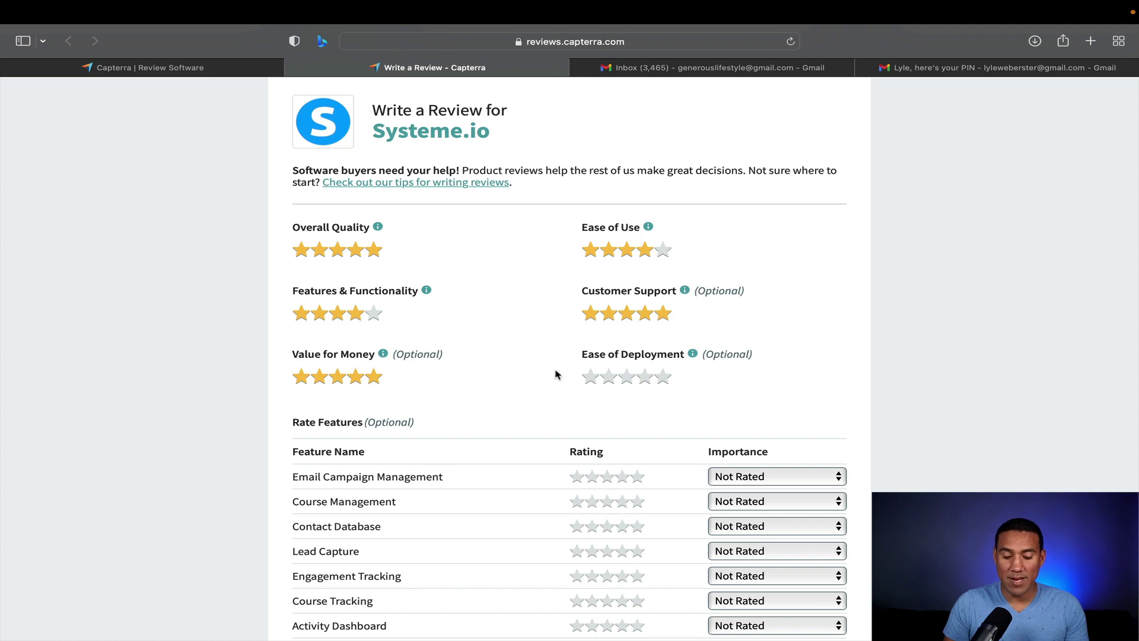
pyautogui.scroll(-1, 666, 400)
pyautogui.scroll(-1, 667, 403)
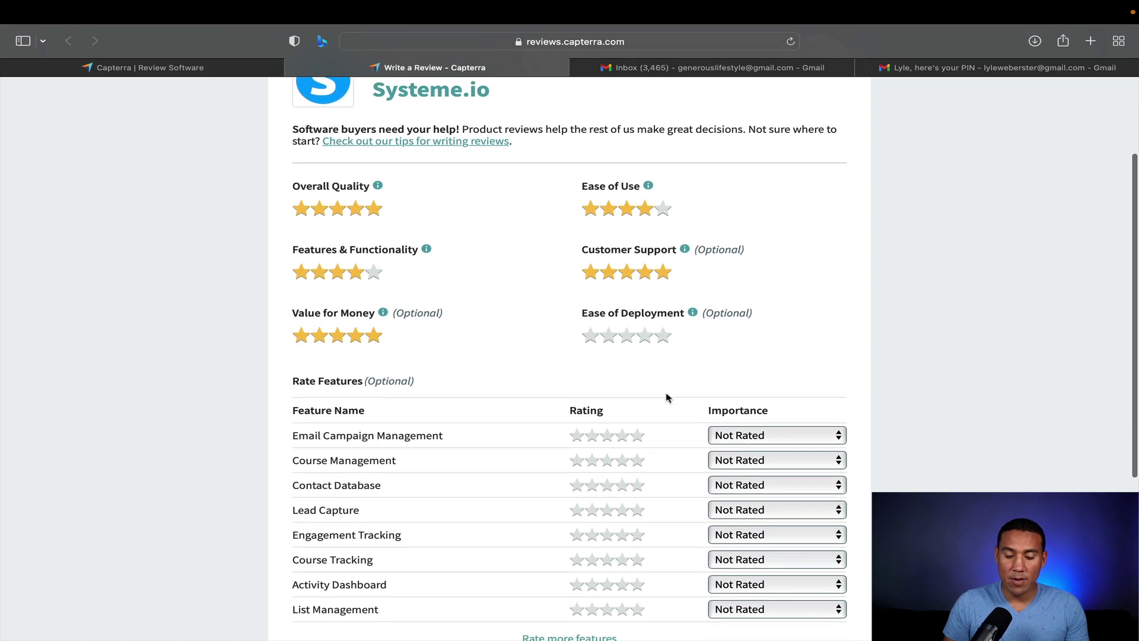
pyautogui.click(663, 336)
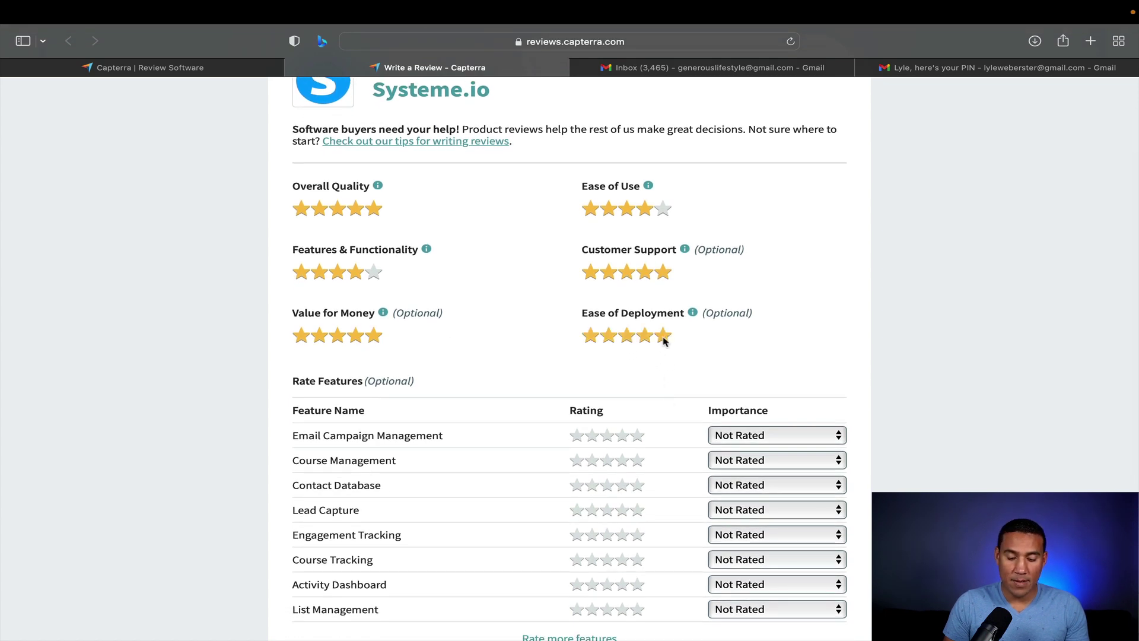
pyautogui.scroll(-3, 664, 338)
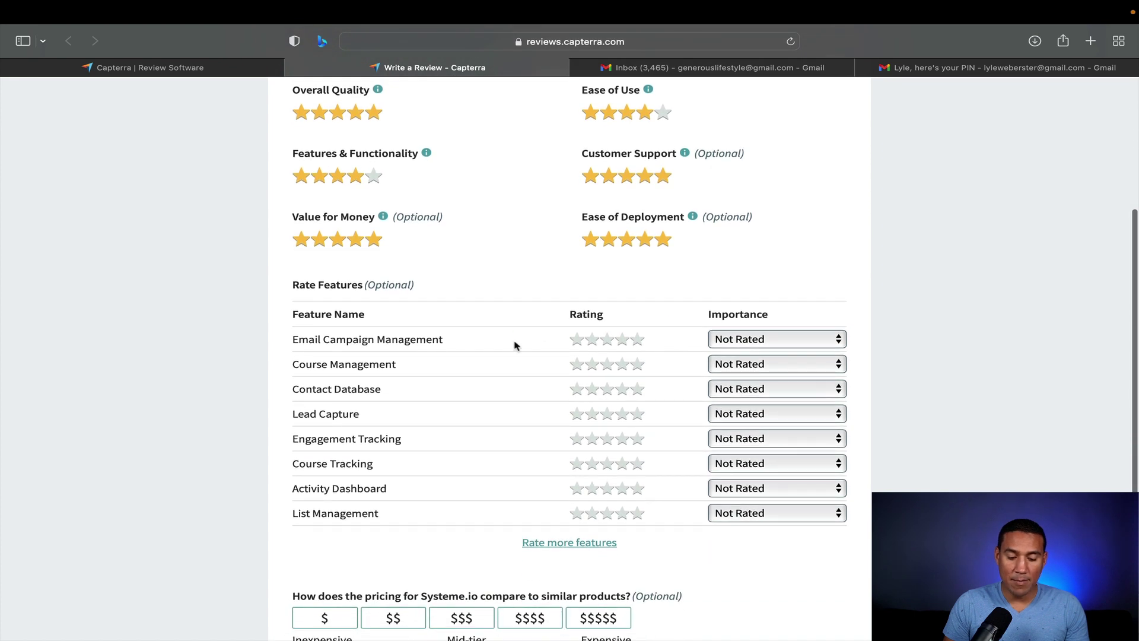
# Rate Email Campaign Management four stars, High importance, commenting 'It is easy to setup and gives me like a'
pyautogui.click(621, 339)
pyautogui.click(749, 339)
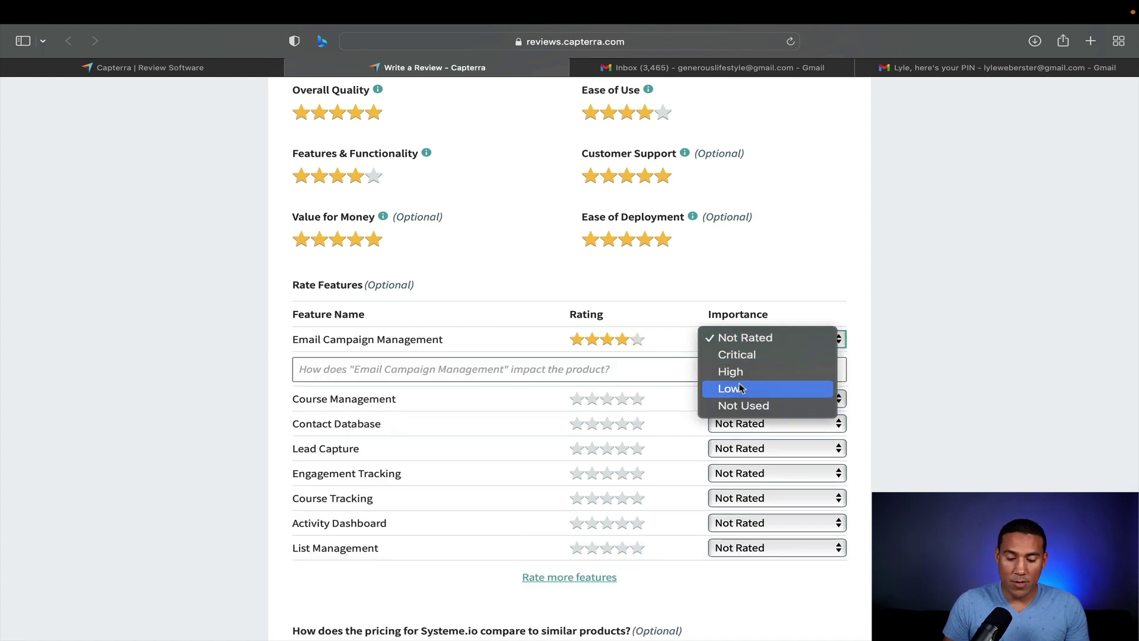
pyautogui.click(753, 372)
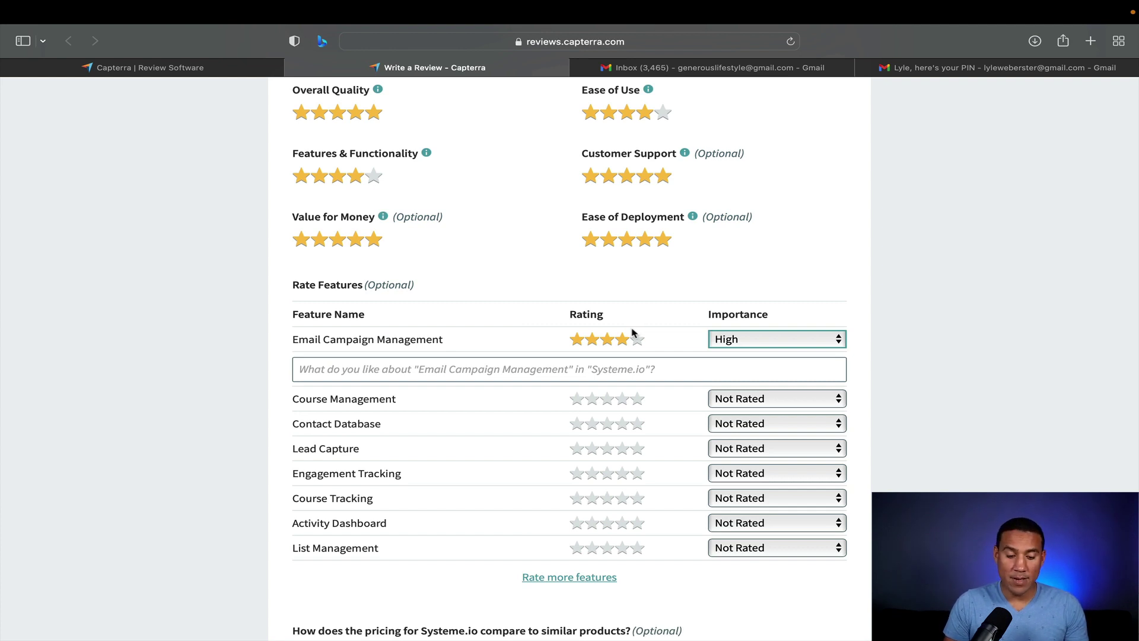
pyautogui.scroll(-2, 628, 335)
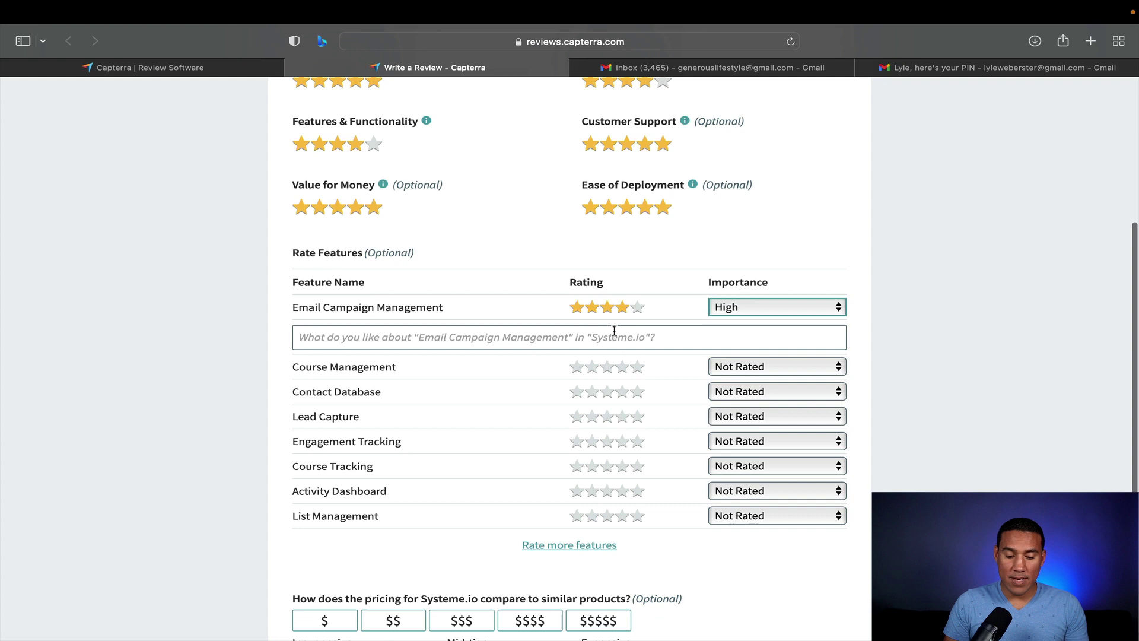
pyautogui.click(527, 335)
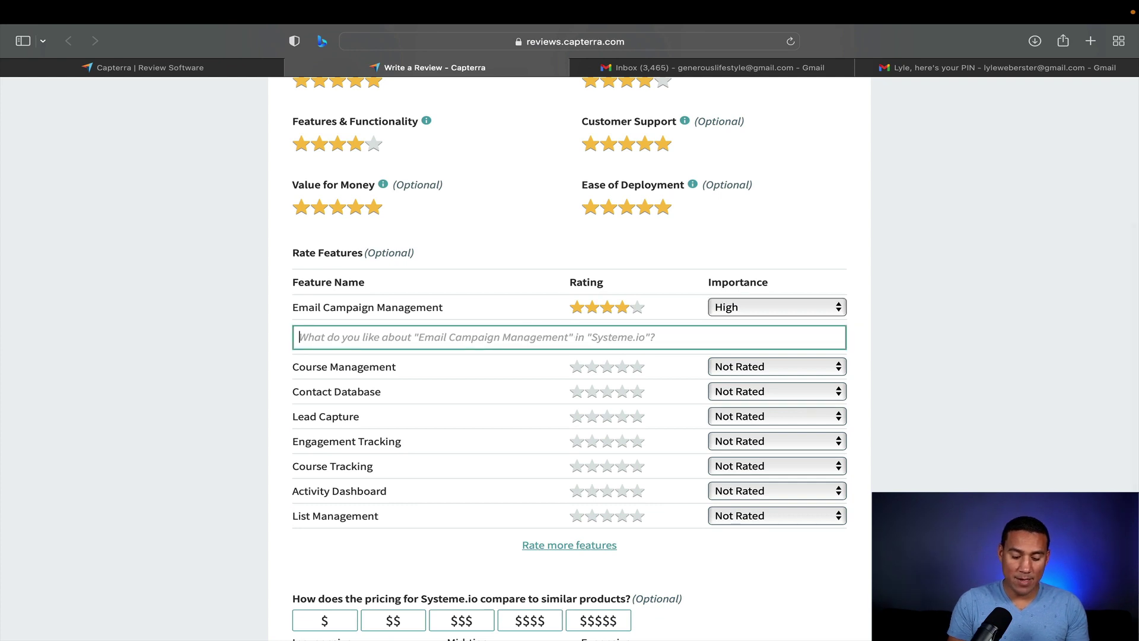
pyautogui.write('iT I')
pyautogui.press('BackSpace')
pyautogui.press('BackSpace')
pyautogui.press('BackSpace')
pyautogui.press('BackSpace')
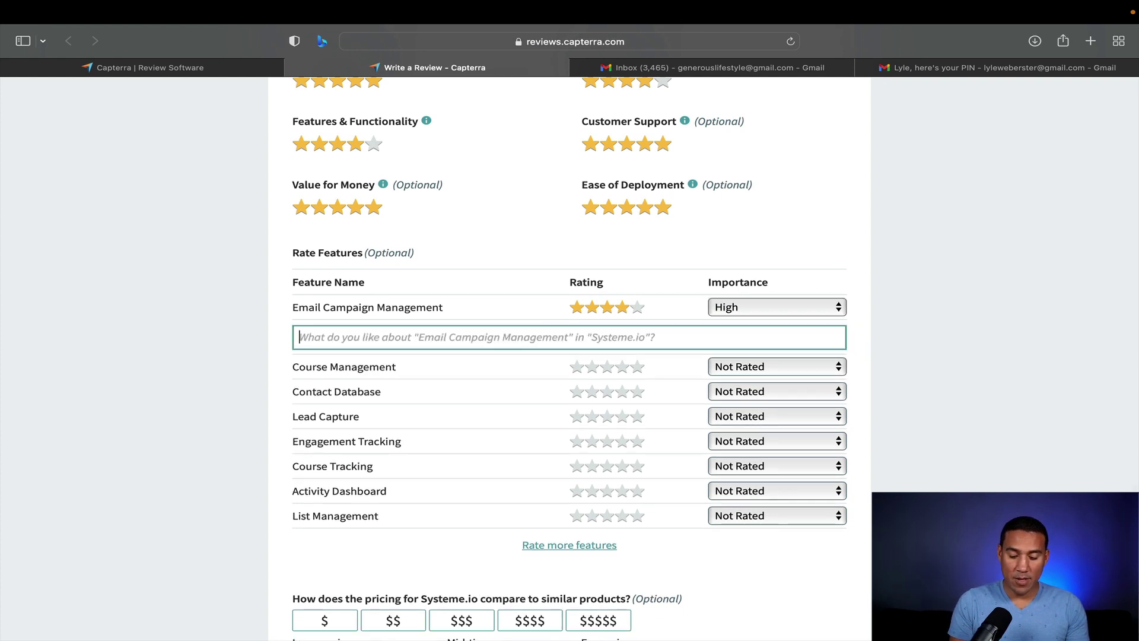
pyautogui.write('It is easy t')
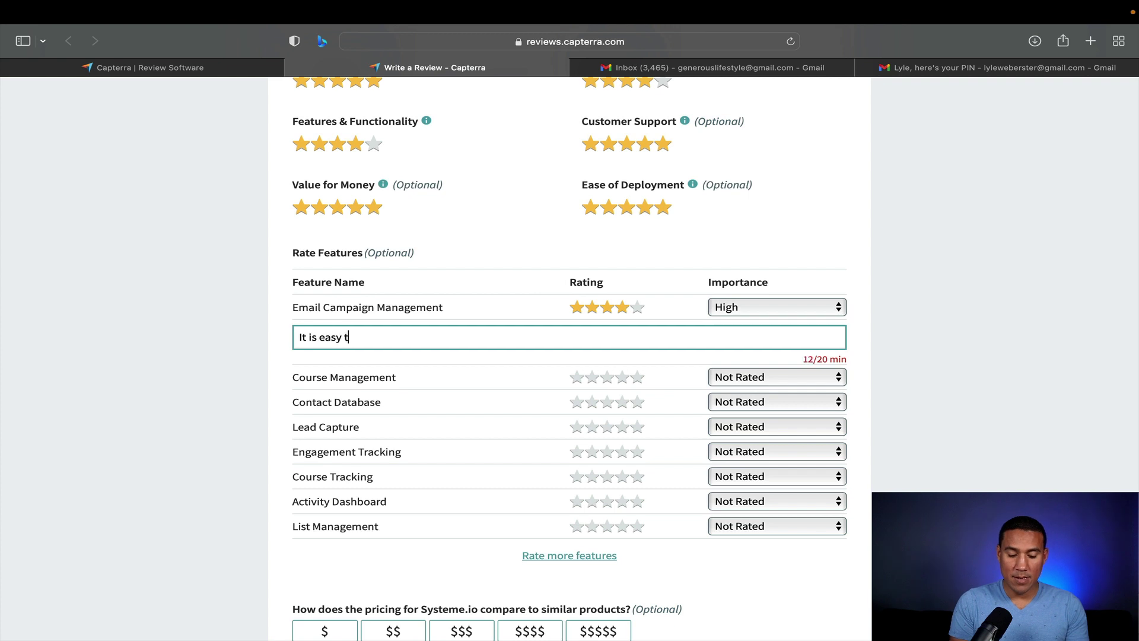
pyautogui.write('o setup and ')
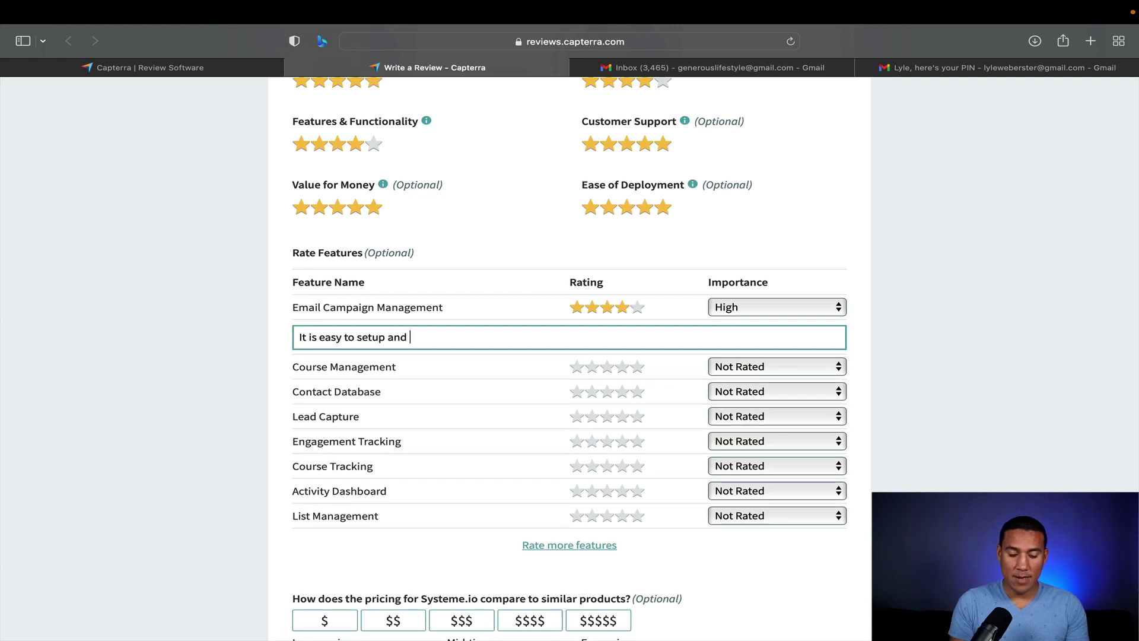
pyautogui.write('gives me like a')
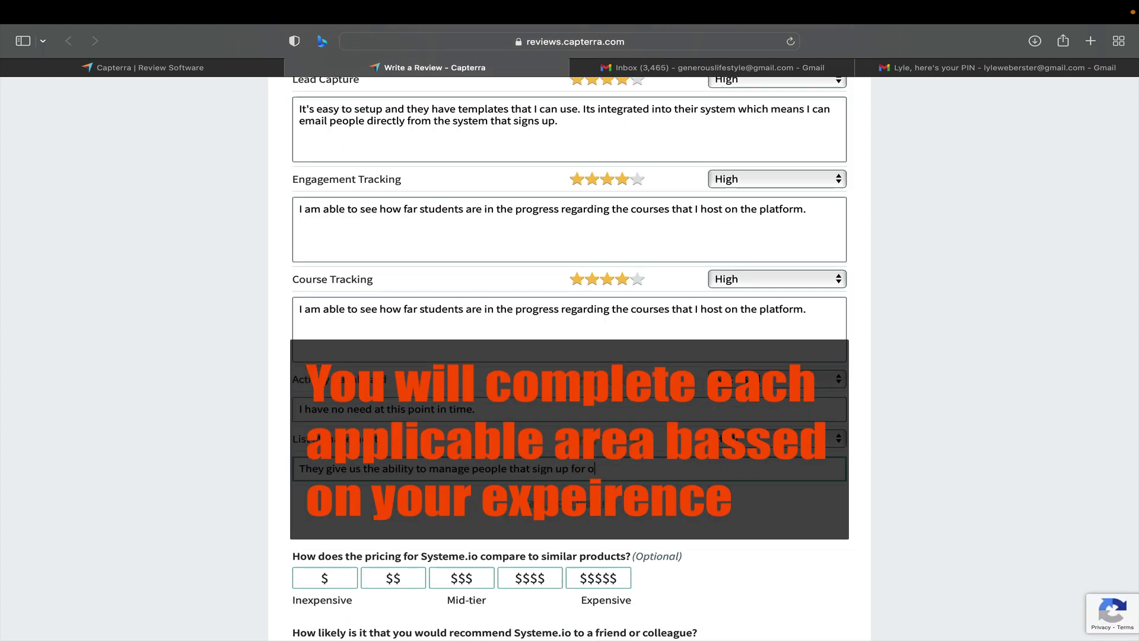
# Finish the feature comment with '...ur courses and lead magnets.'
pyautogui.write('ur courses and lead magnets.')
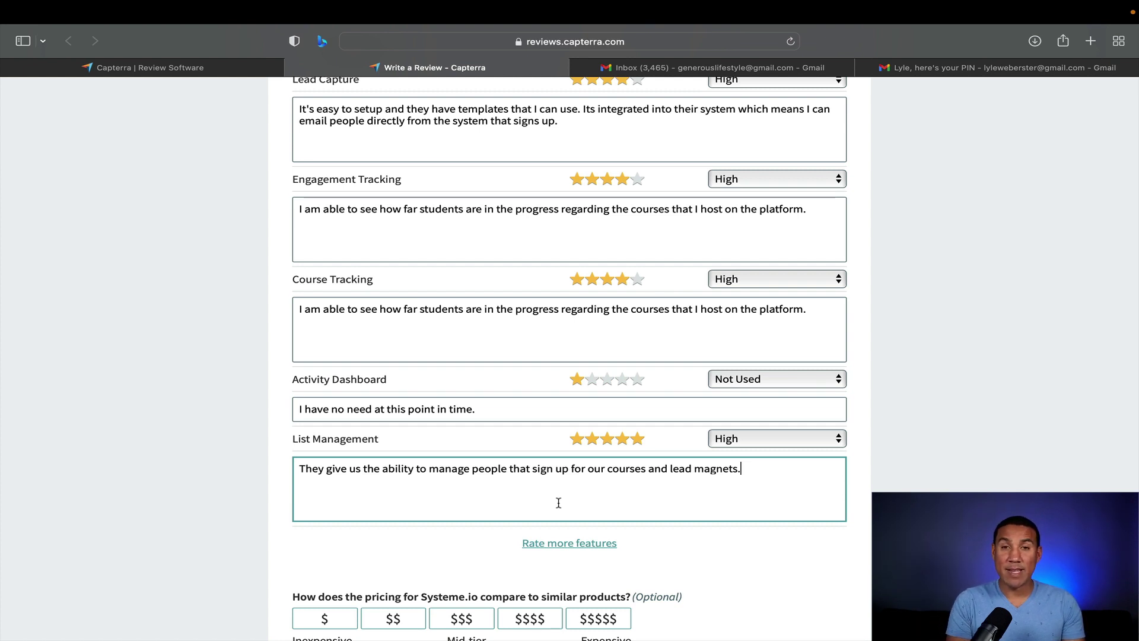
pyautogui.scroll(-1, 558, 503)
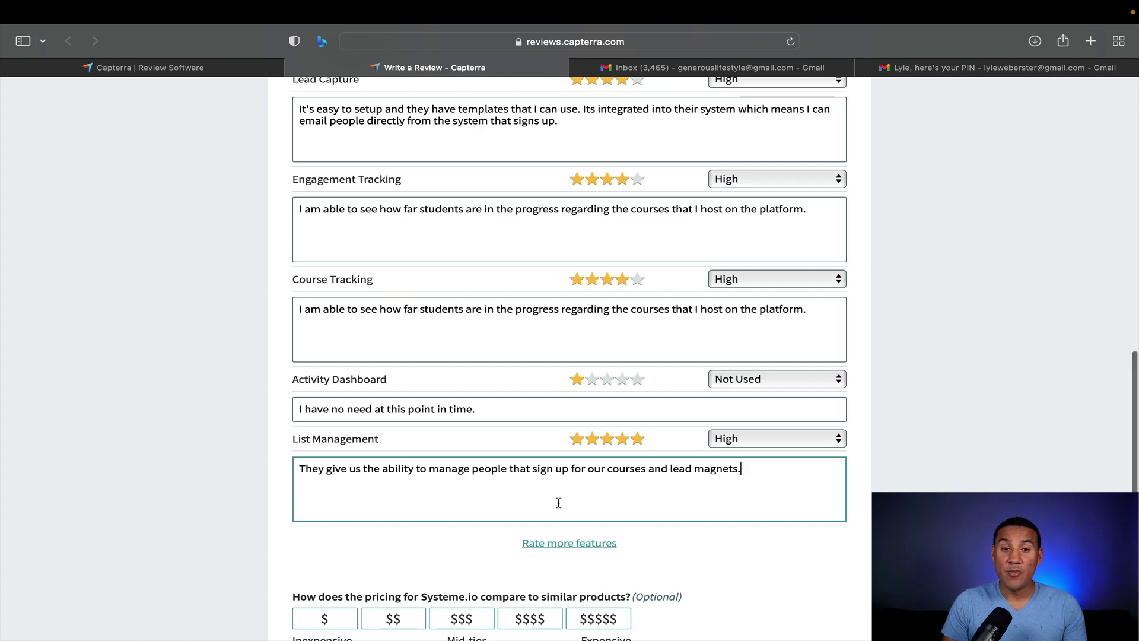
# Mark pricing as $ (inexpensive) and pick 9 on the recommendation scale
pyautogui.scroll(-3, 558, 503)
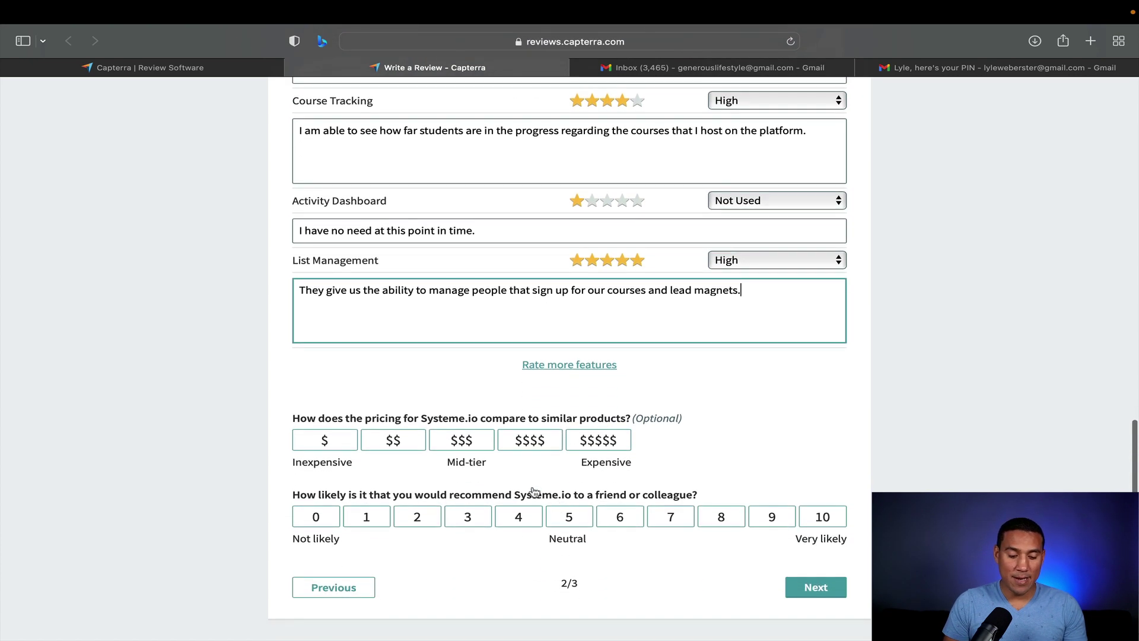
pyautogui.click(354, 445)
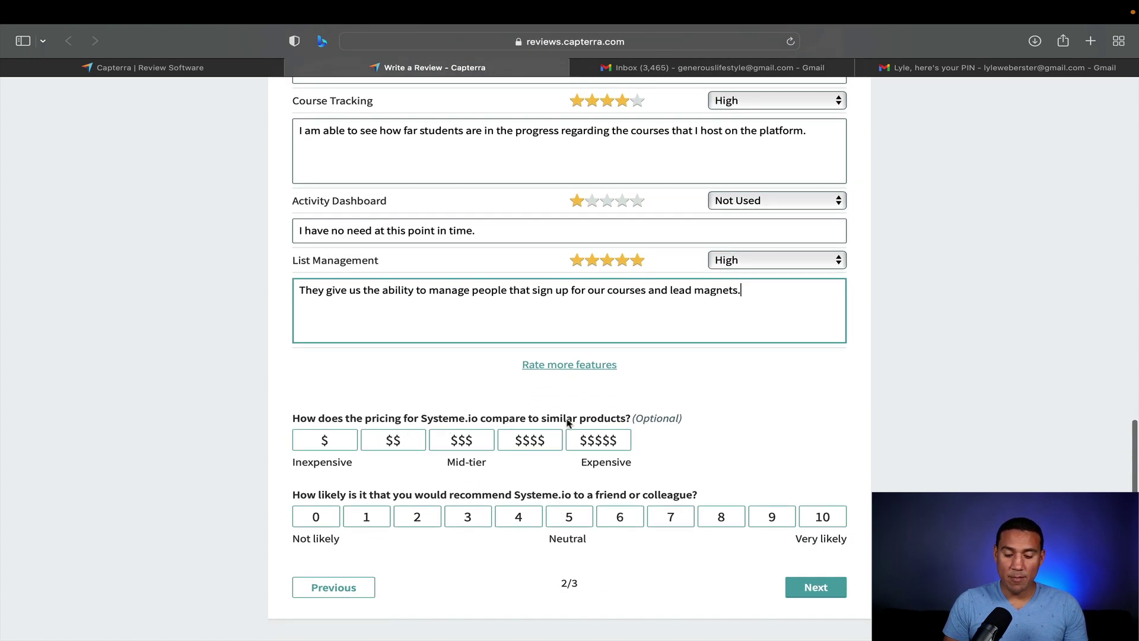
pyautogui.click(337, 450)
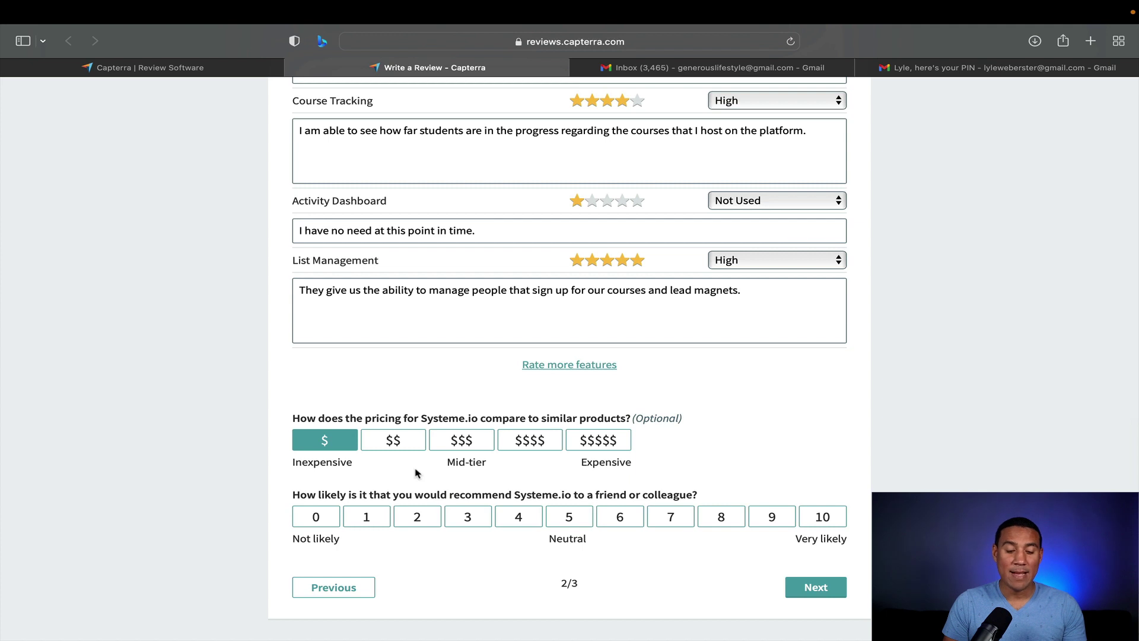
pyautogui.scroll(-1, 415, 473)
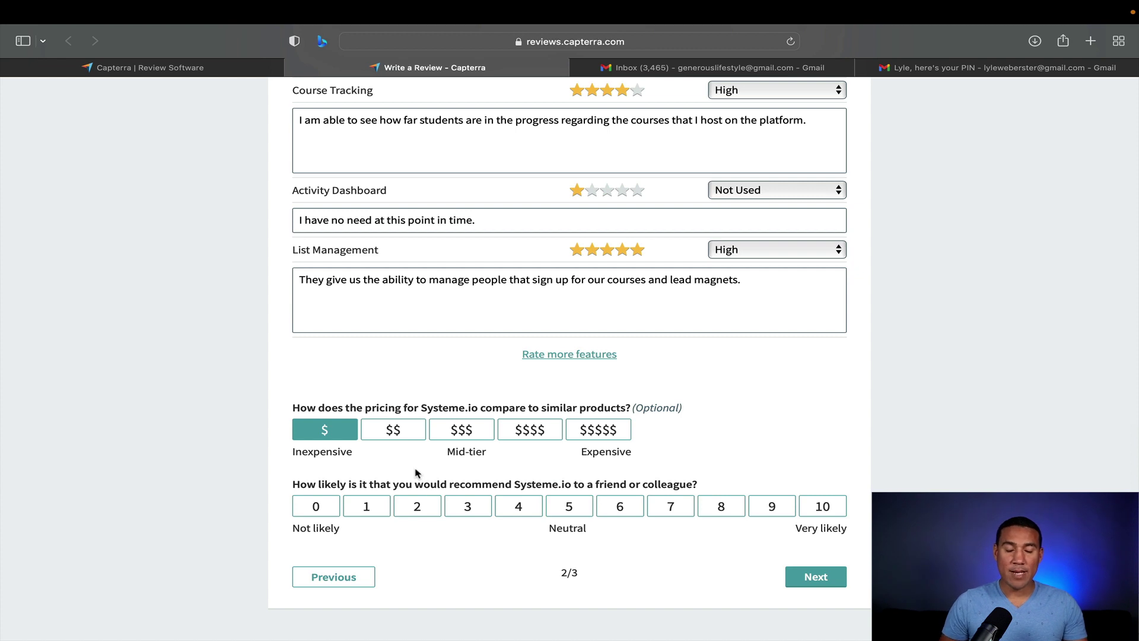
pyautogui.scroll(-2, 415, 473)
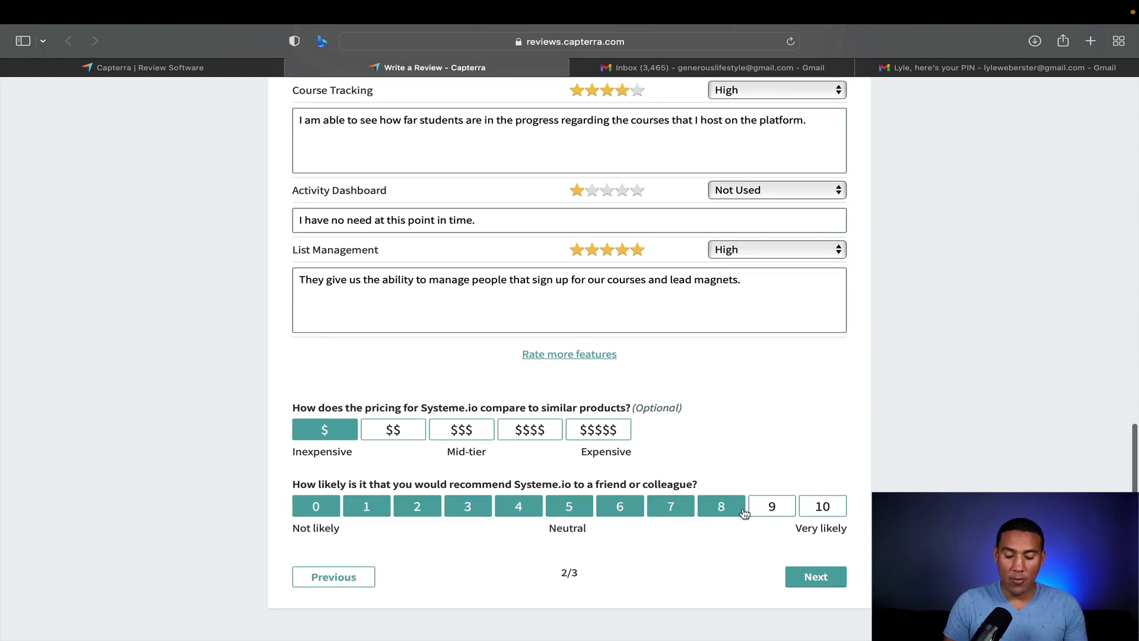
pyautogui.click(777, 511)
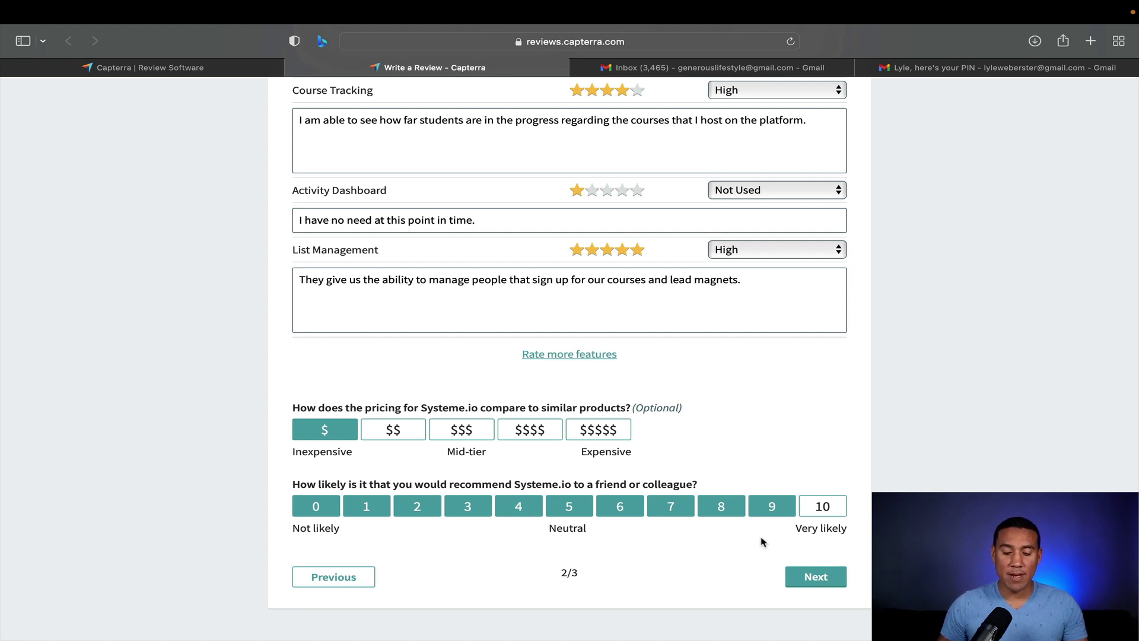
# On the written review page, title the review 'An honest review of Systeme.io'
pyautogui.click(799, 577)
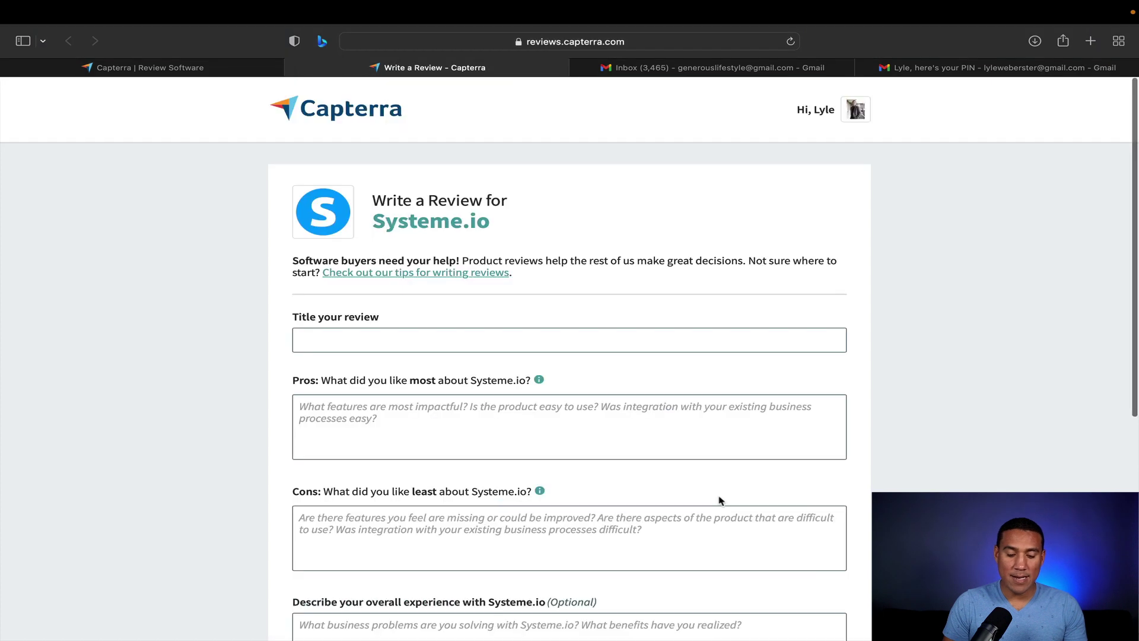
pyautogui.click(424, 334)
pyautogui.write('Honor')
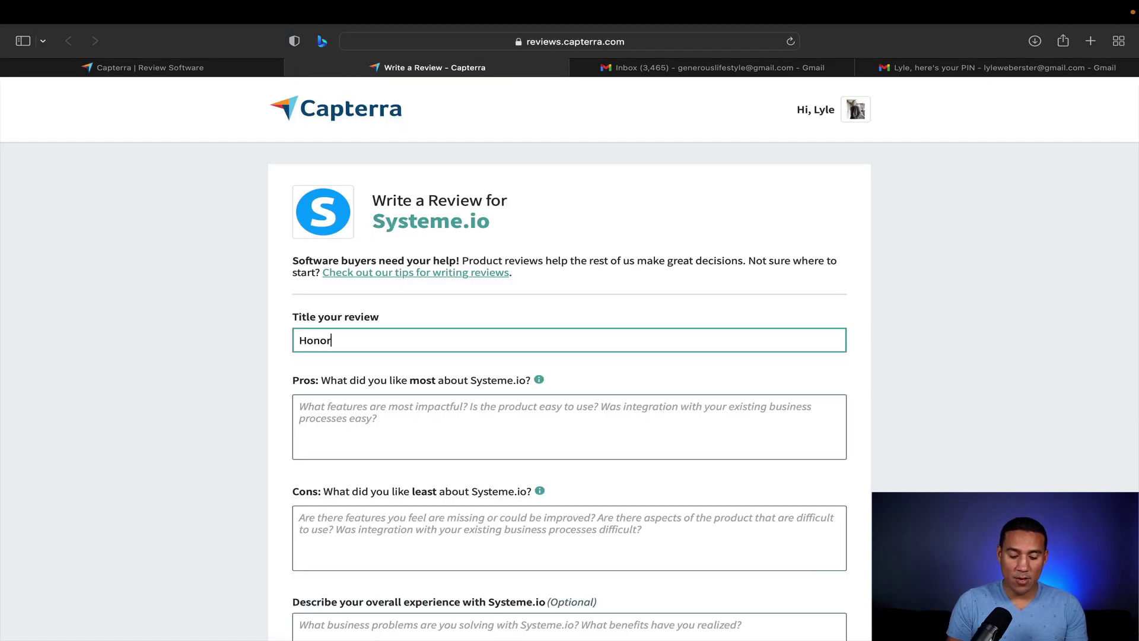
pyautogui.press('BackSpace')
pyautogui.press('BackSpace')
pyautogui.press('BackSpace')
pyautogui.press('BackSpace')
pyautogui.write('AN HON')
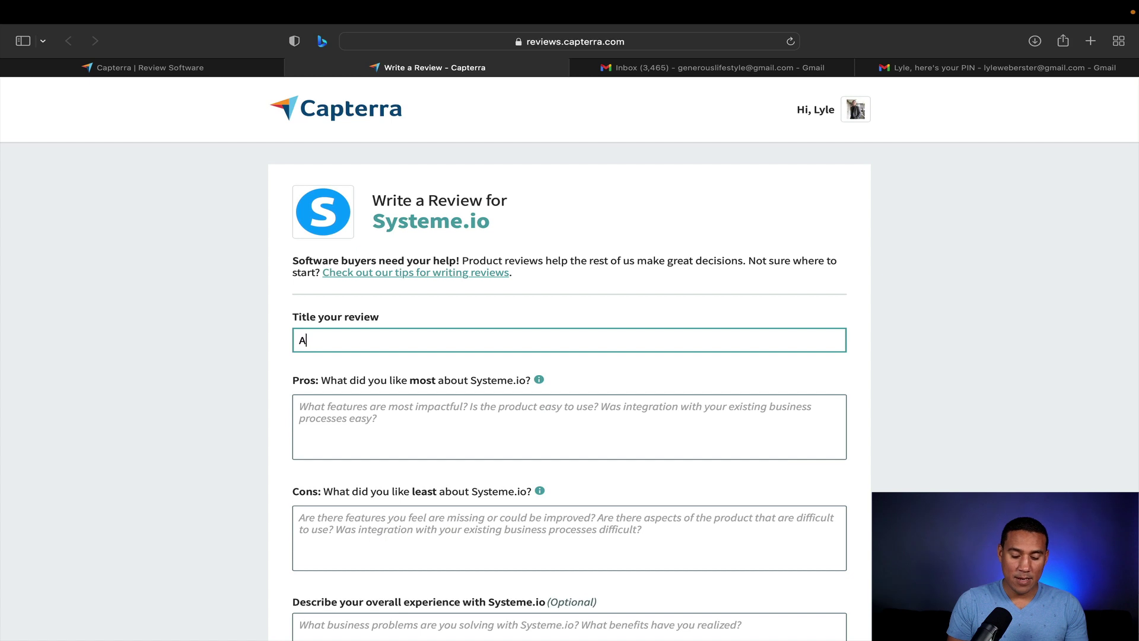
pyautogui.press('BackSpace')
pyautogui.press('BackSpace')
pyautogui.press('BackSpace')
pyautogui.press('BackSpace')
pyautogui.press('BackSpace')
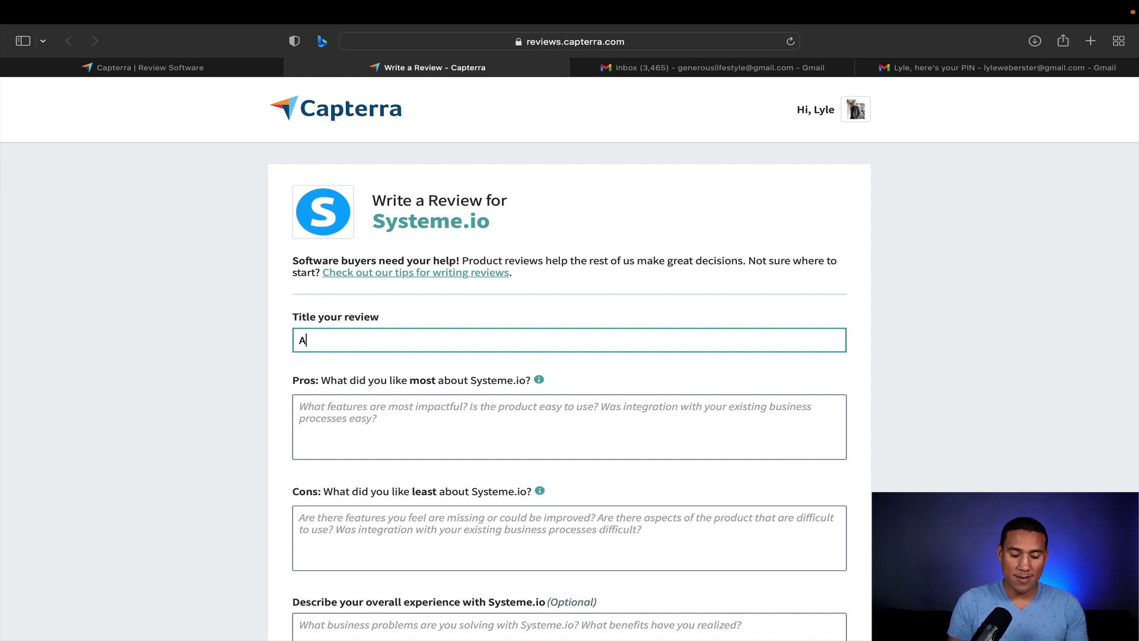
pyautogui.write('n hone')
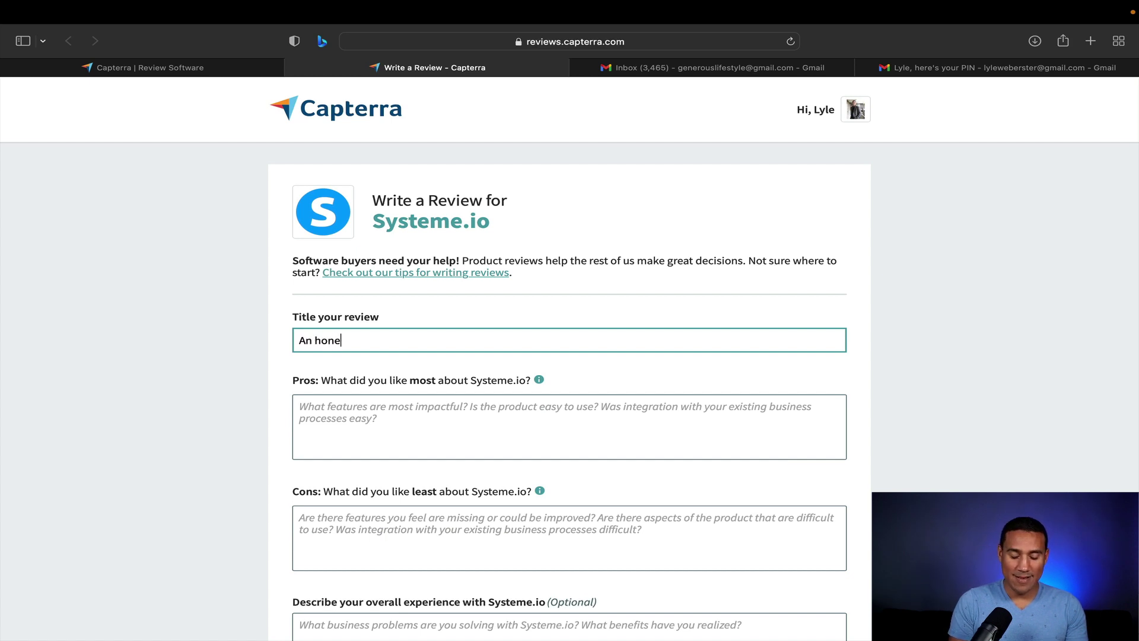
pyautogui.write('st review of S')
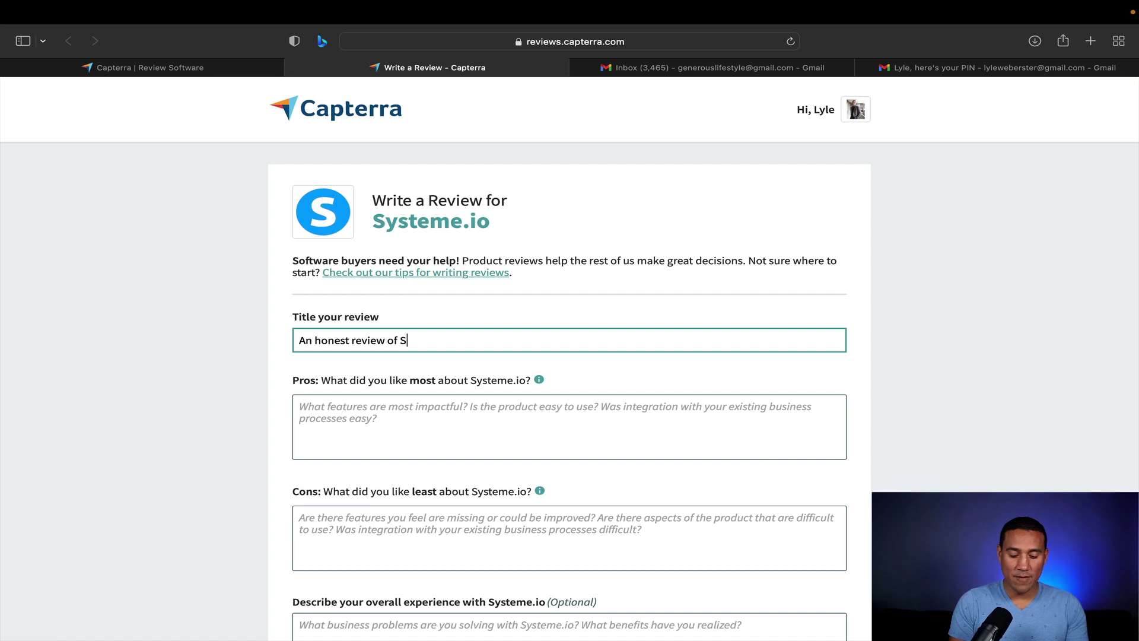
pyautogui.write('ysteme.io')
pyautogui.press('Tab')
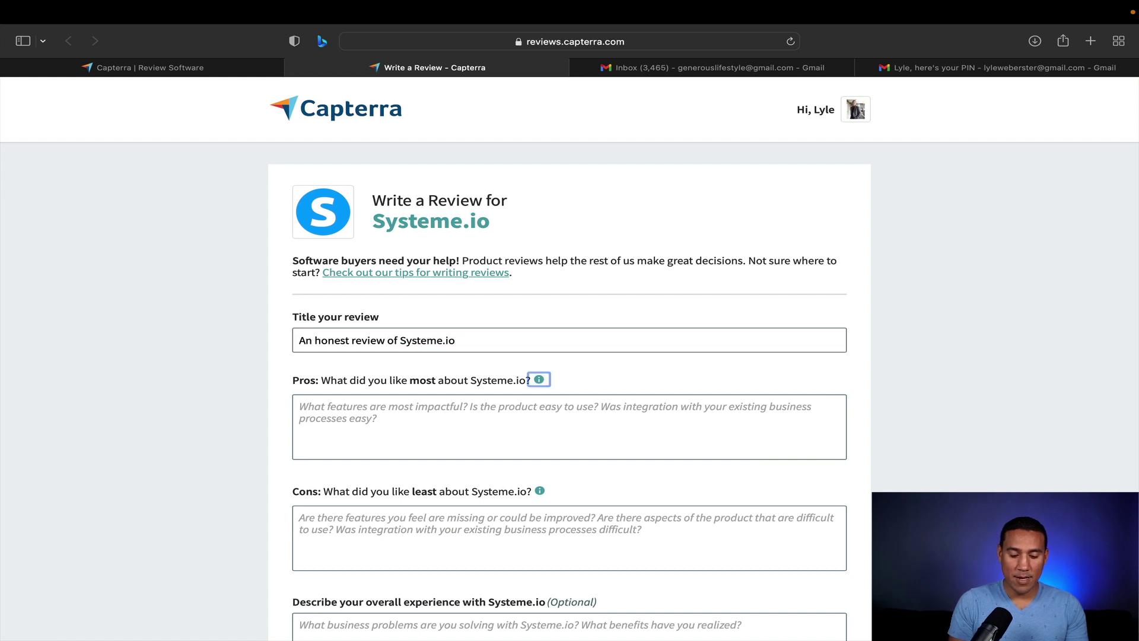
# Write the Pros answer starting 'It is easy to setup an...' and continue through the remaining answers
pyautogui.press('Tab')
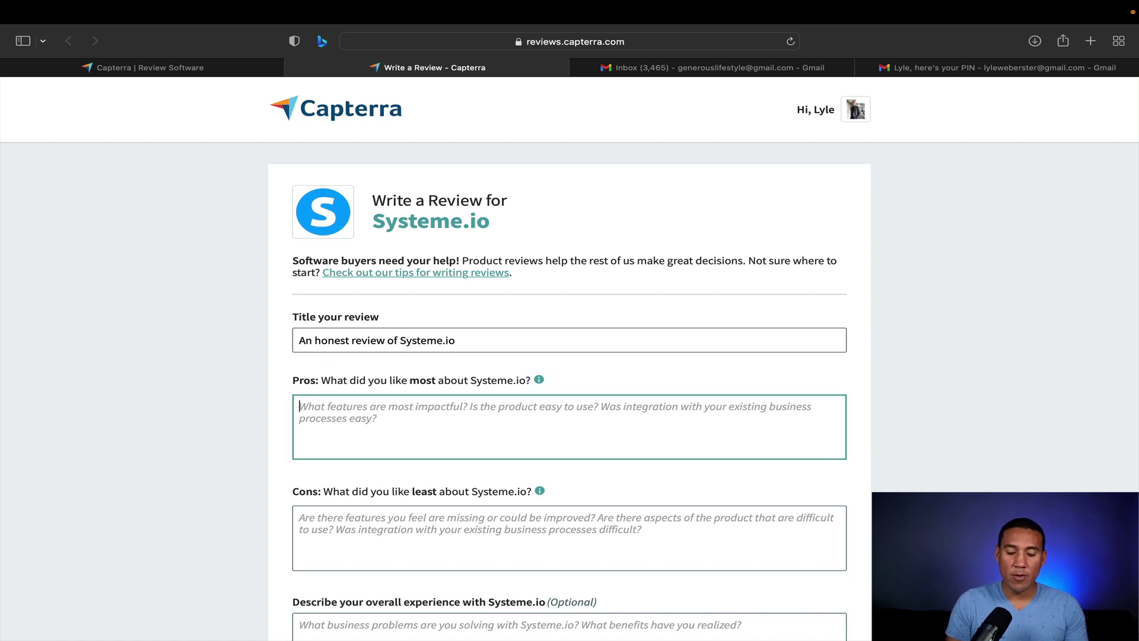
pyautogui.write('It is easy t')
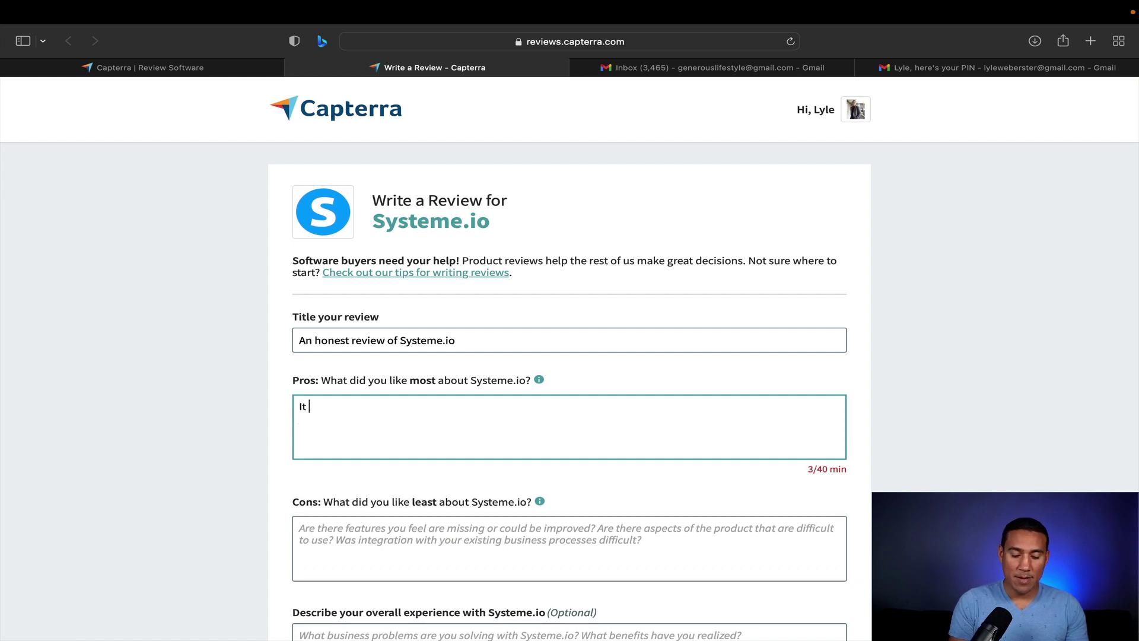
pyautogui.write('o setup and use and they have great templates available on each plan.')
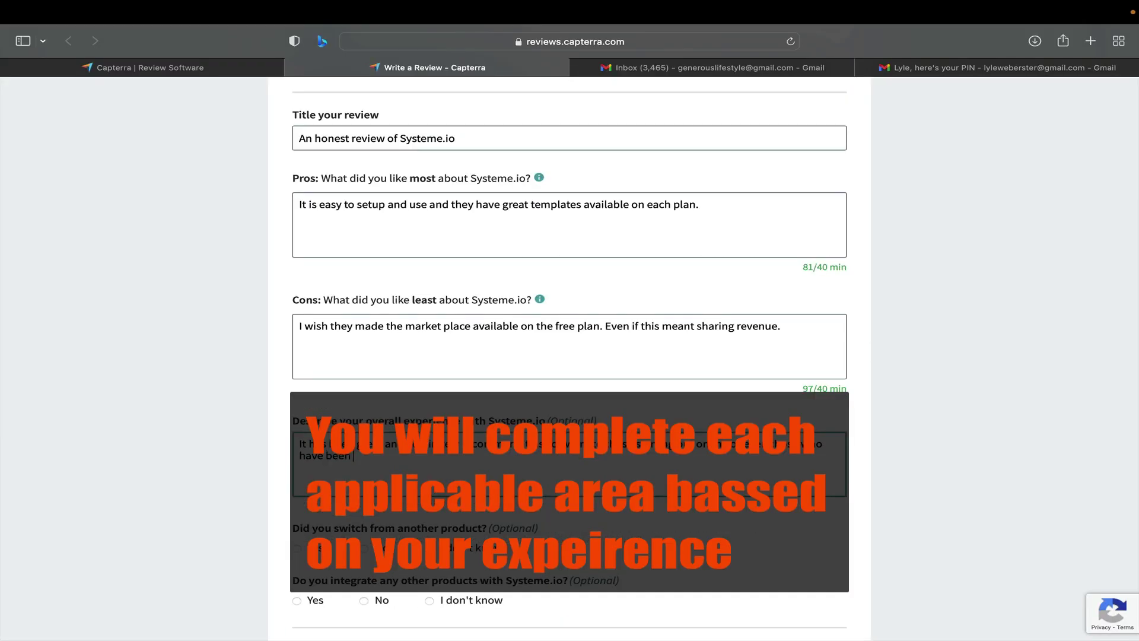
pyautogui.write('doing business online for')
pyautogui.scroll(-1, 493, 446)
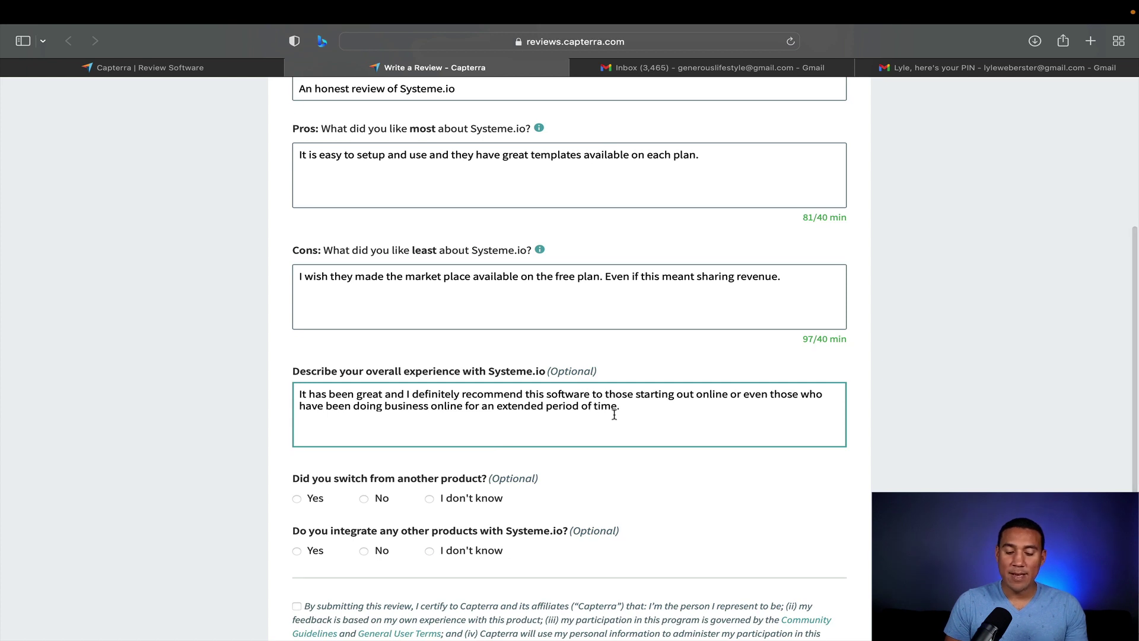
pyautogui.scroll(-1, 614, 415)
pyautogui.scroll(-3, 614, 414)
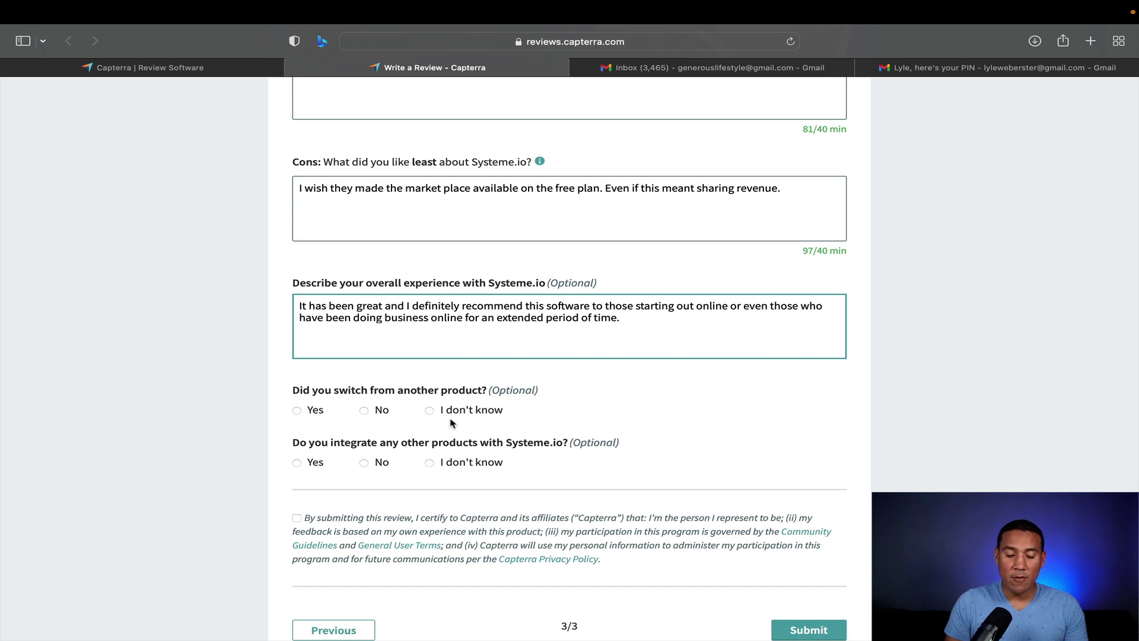
# Answer No to switching, Yes to integrations, and add Pabbly Connect
pyautogui.click(364, 410)
pyautogui.scroll(-2, 492, 424)
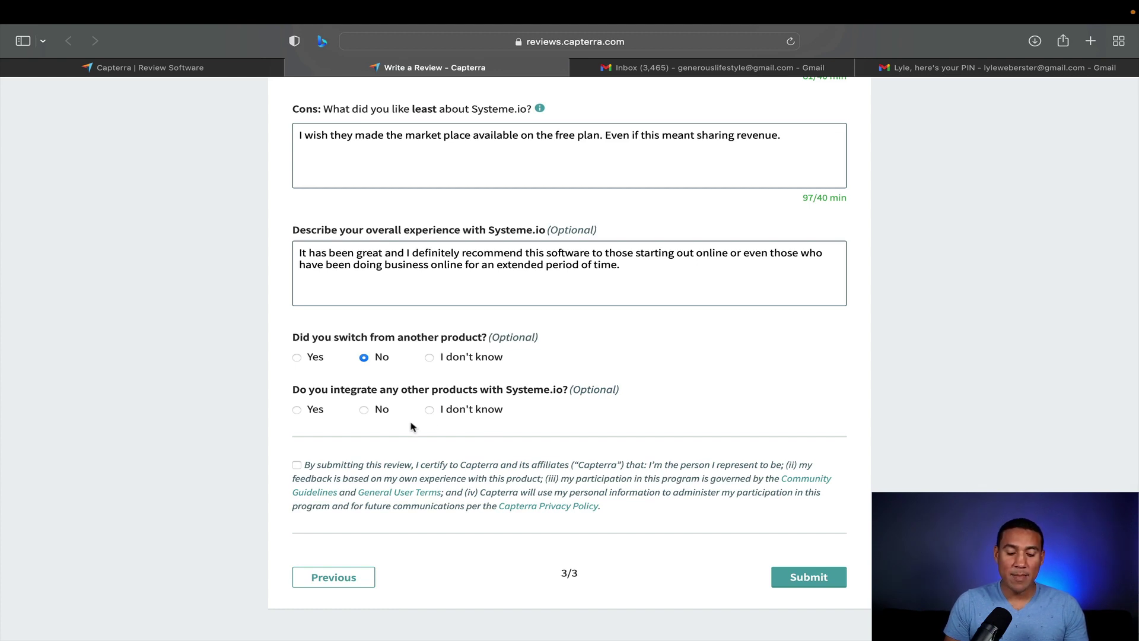
pyautogui.click(297, 409)
pyautogui.click(337, 442)
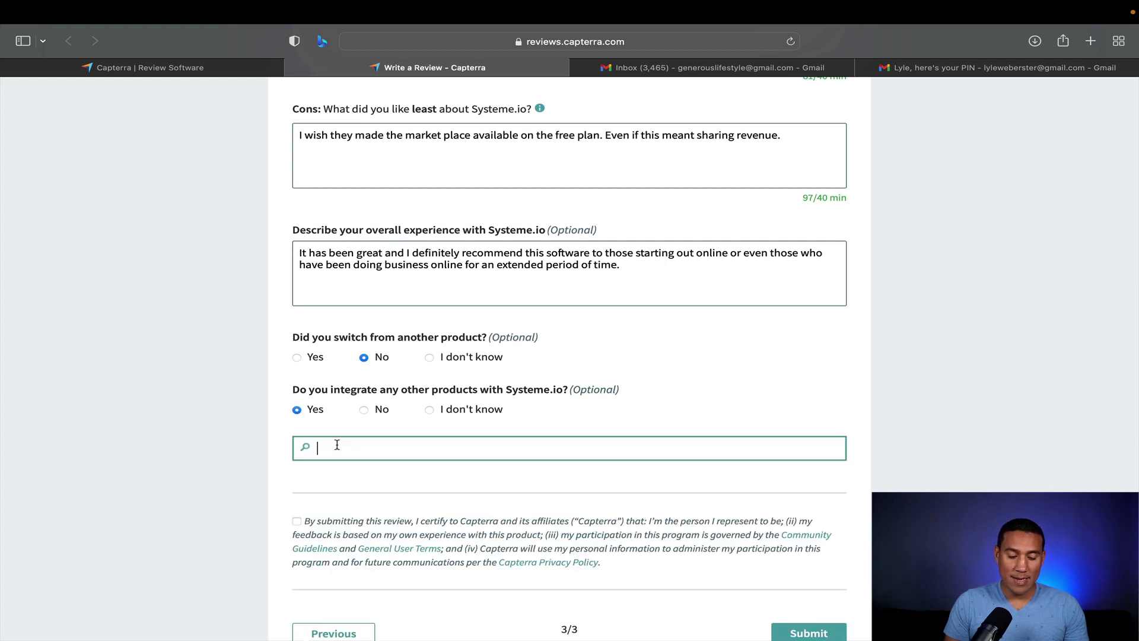
pyautogui.write('Pabbl')
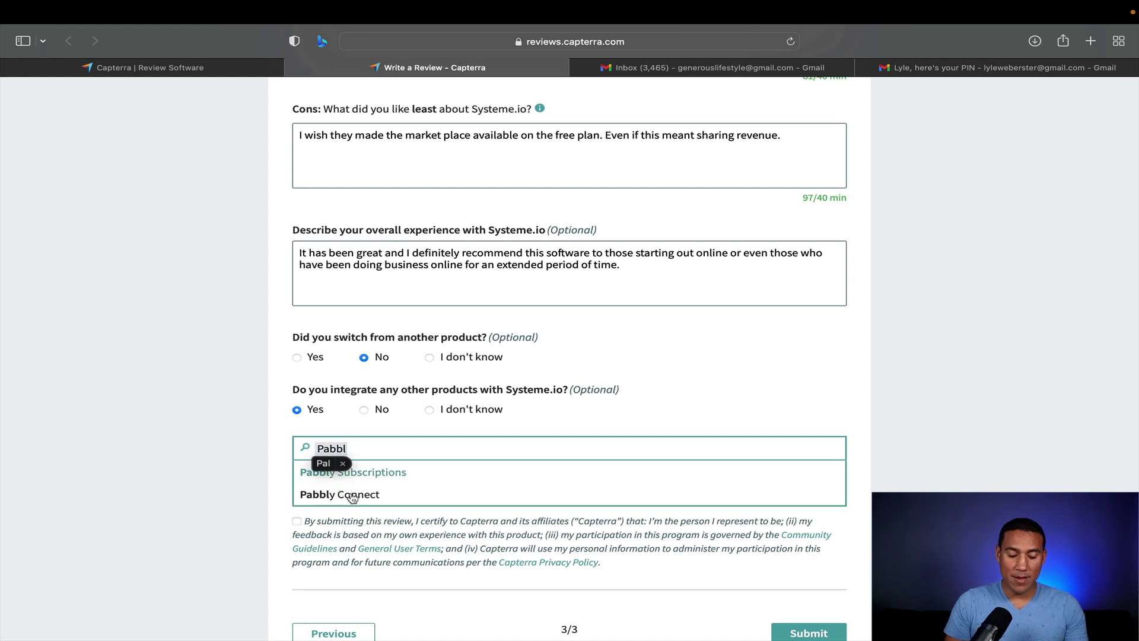
pyautogui.click(351, 497)
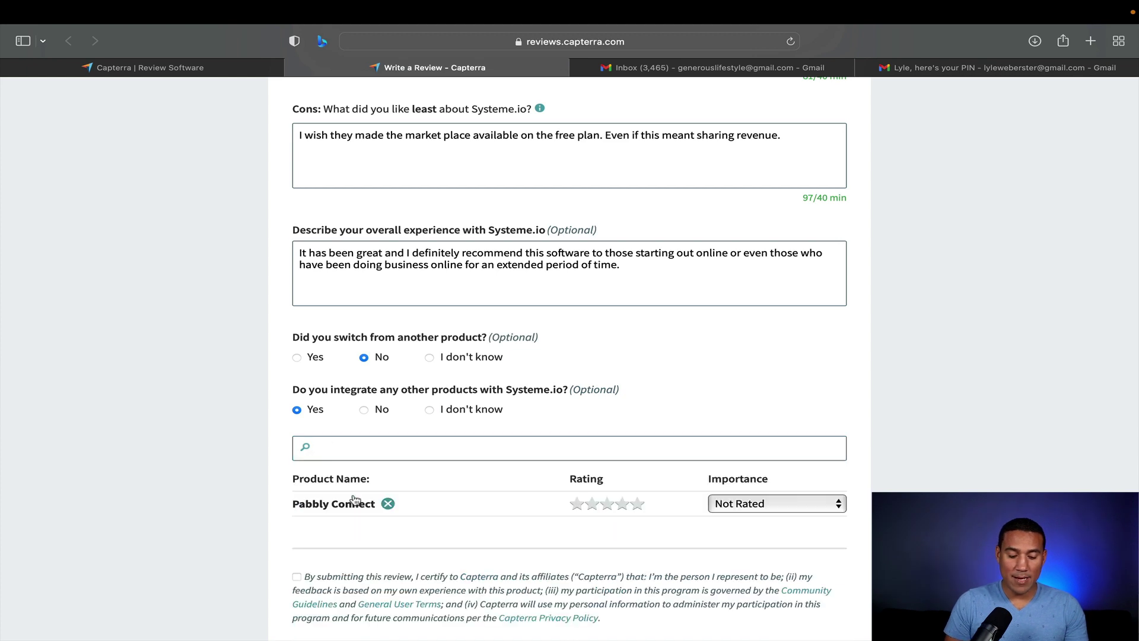
# Rate Pabbly Connect five stars, High importance, commenting 'It allows me to send details to my CRM'
pyautogui.click(638, 503)
pyautogui.click(743, 508)
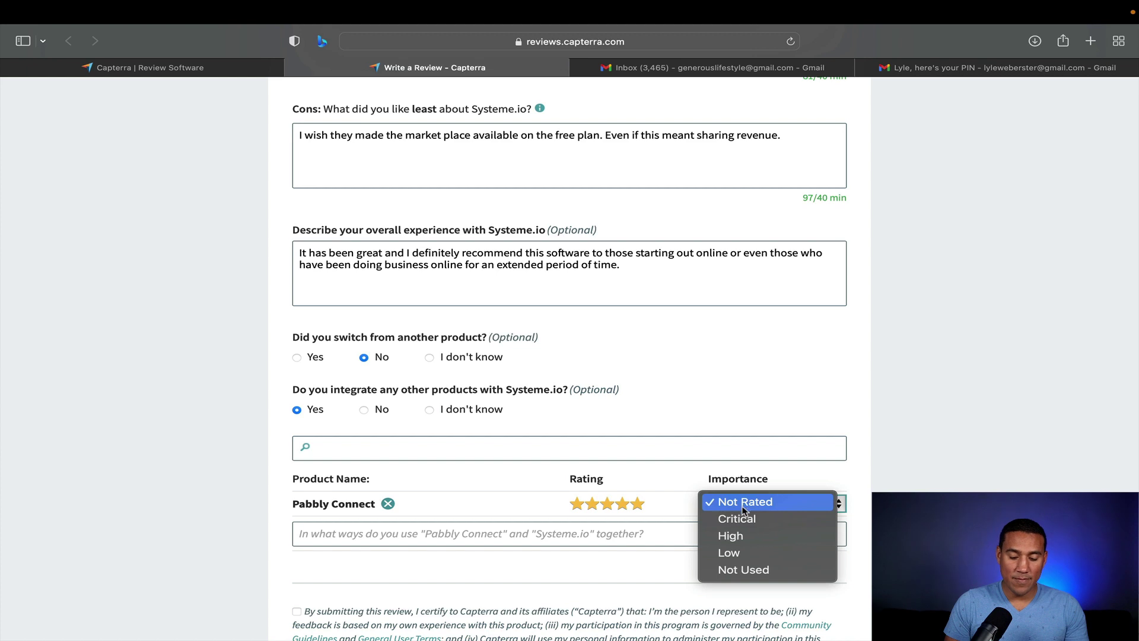
pyautogui.click(736, 536)
pyautogui.click(574, 538)
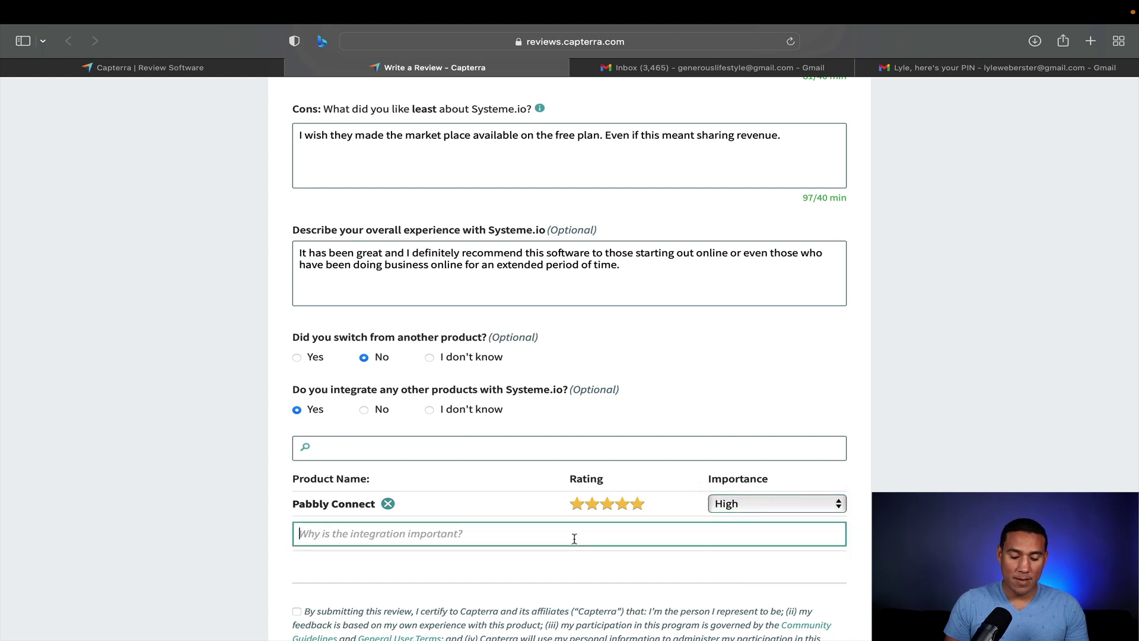
pyautogui.write('It allows me to send ')
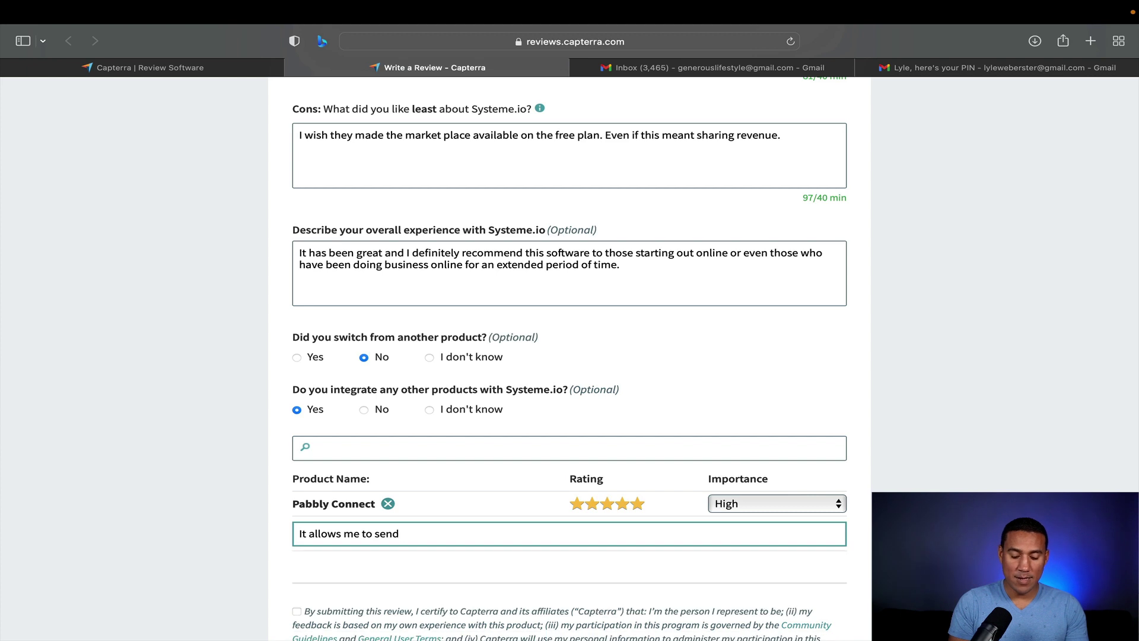
pyautogui.write('details to m')
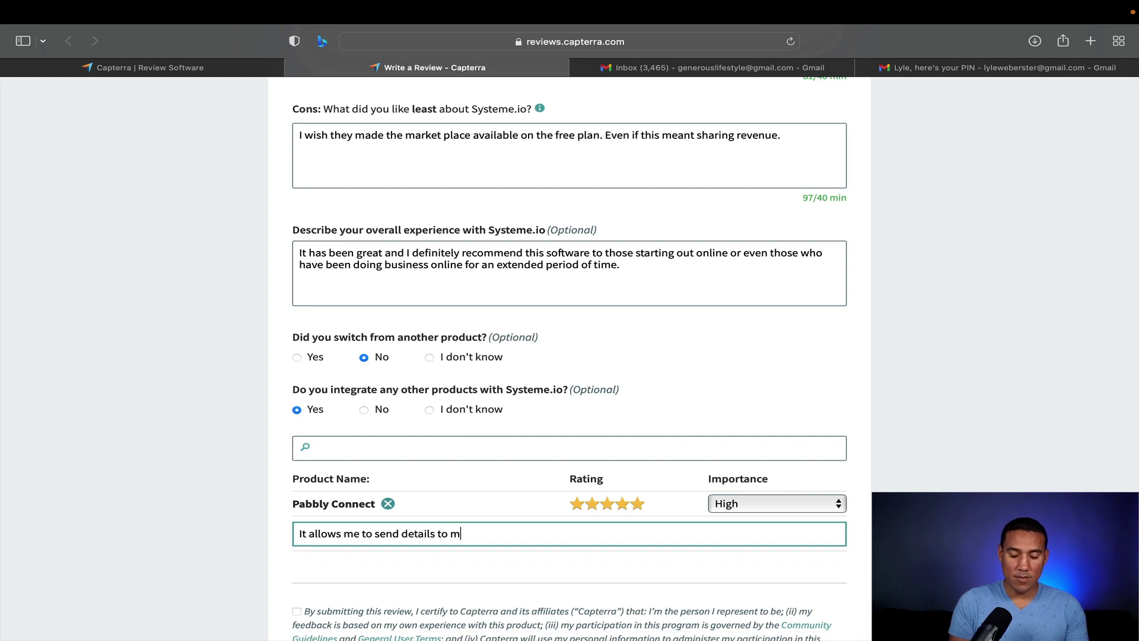
pyautogui.write('y CRM.')
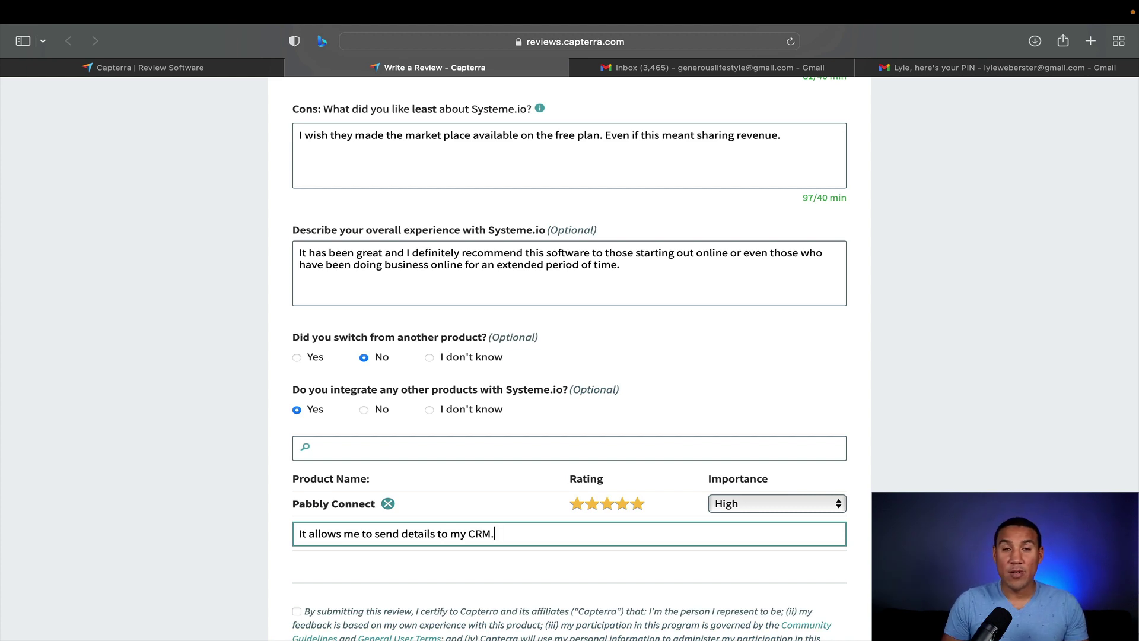
# Accept the reviewer certification statement and submit the Systeme.io review
pyautogui.scroll(-5, 569, 356)
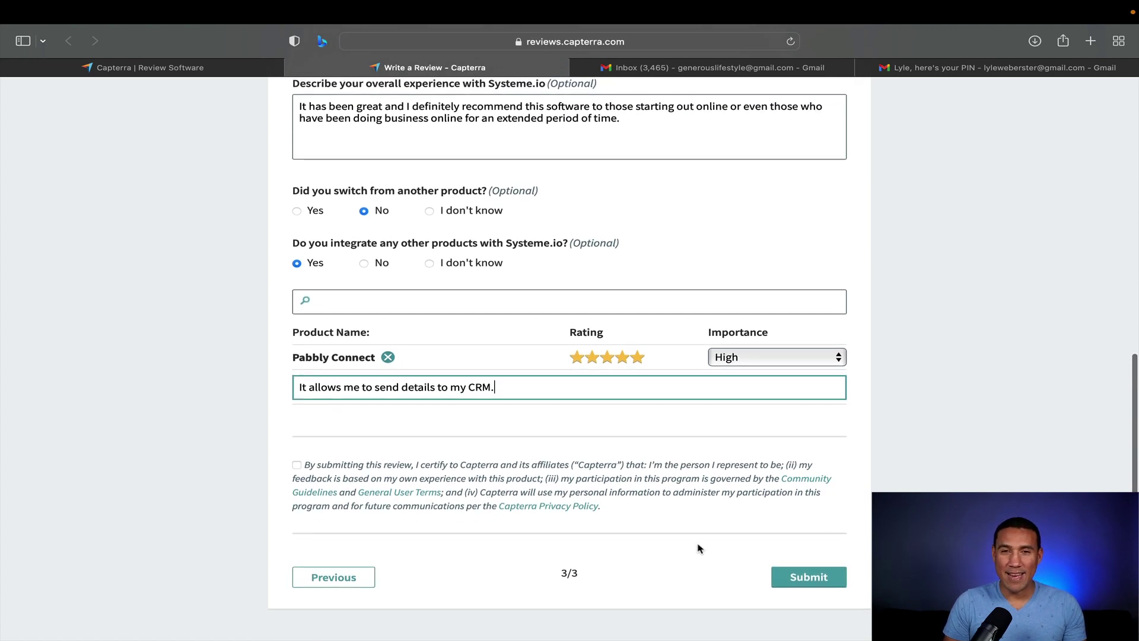
pyautogui.click(805, 577)
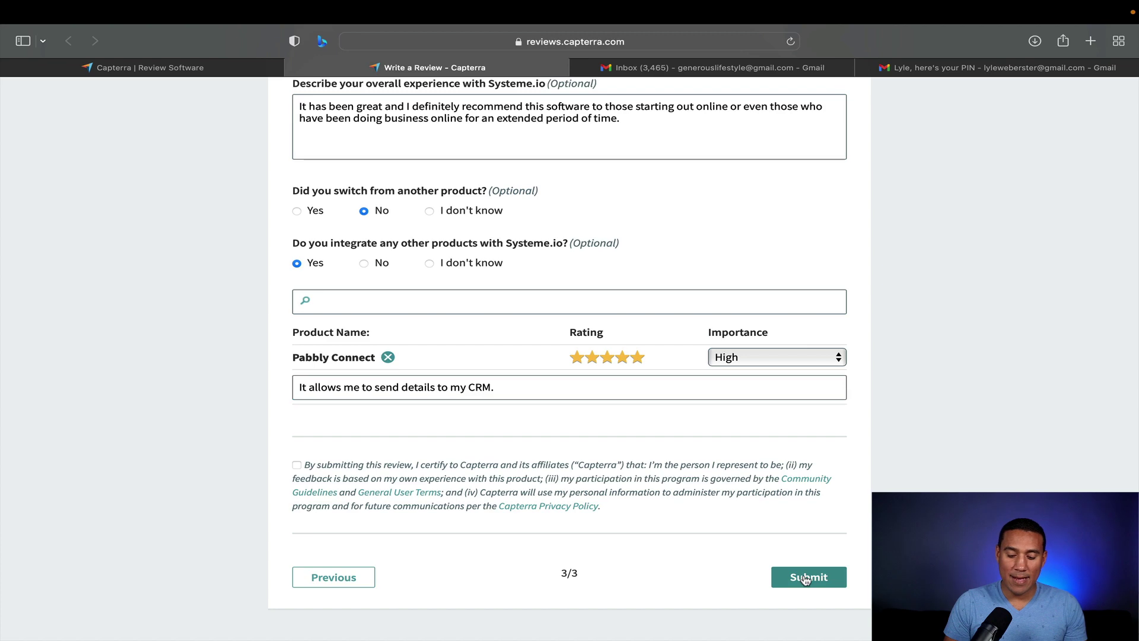
pyautogui.click(296, 465)
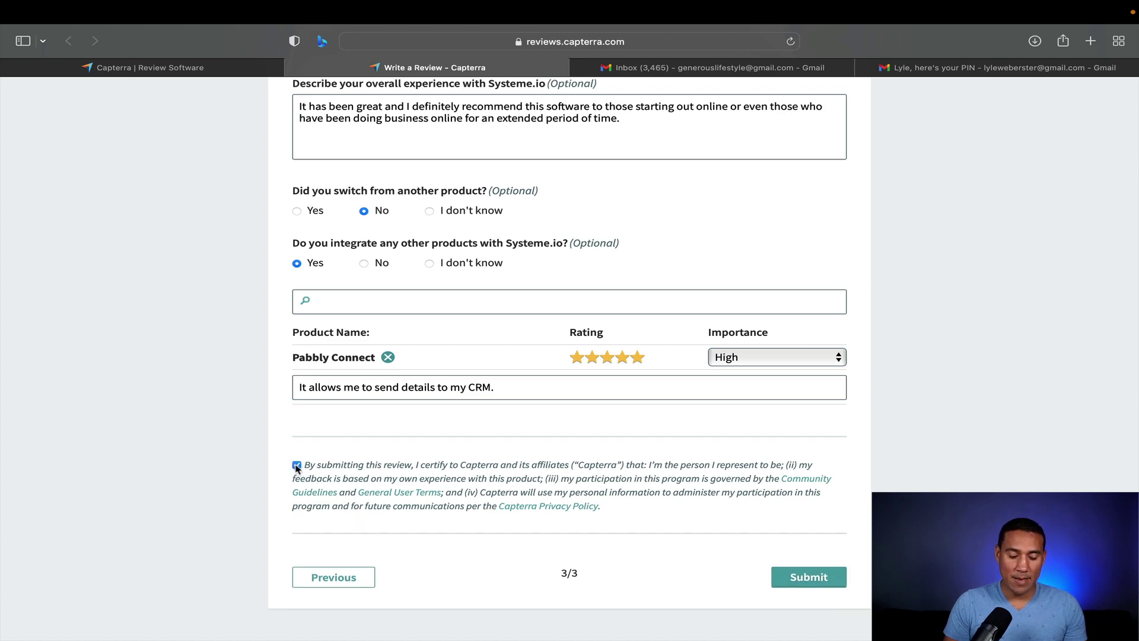
pyautogui.click(807, 578)
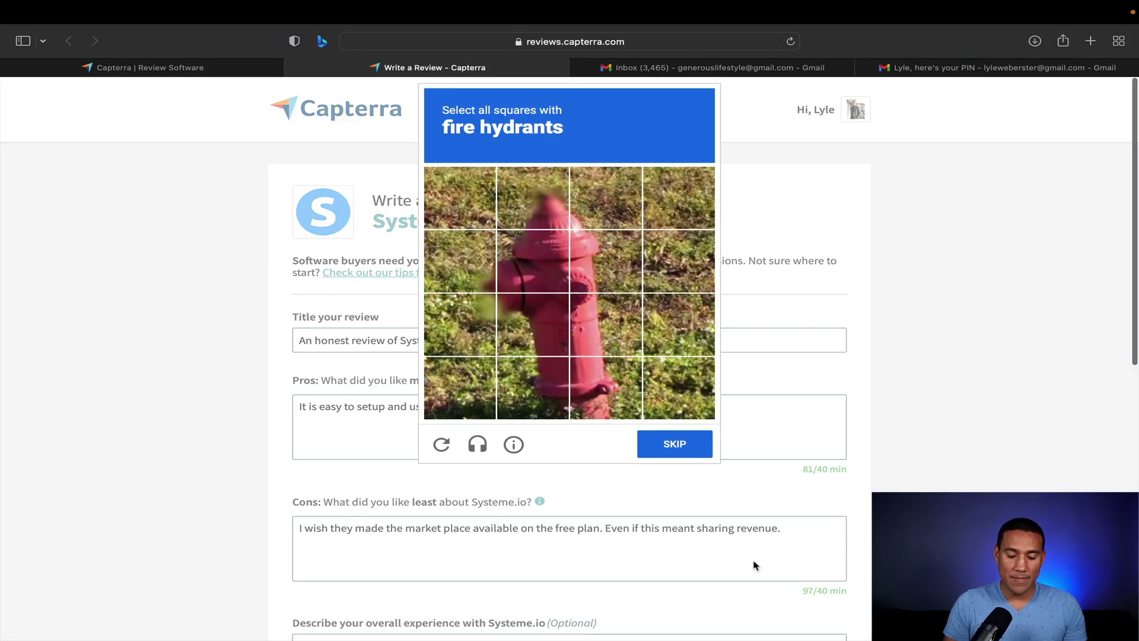
# Select all eight fire hydrant tiles in the reCAPTCHA image grid
pyautogui.click(548, 207)
pyautogui.click(595, 214)
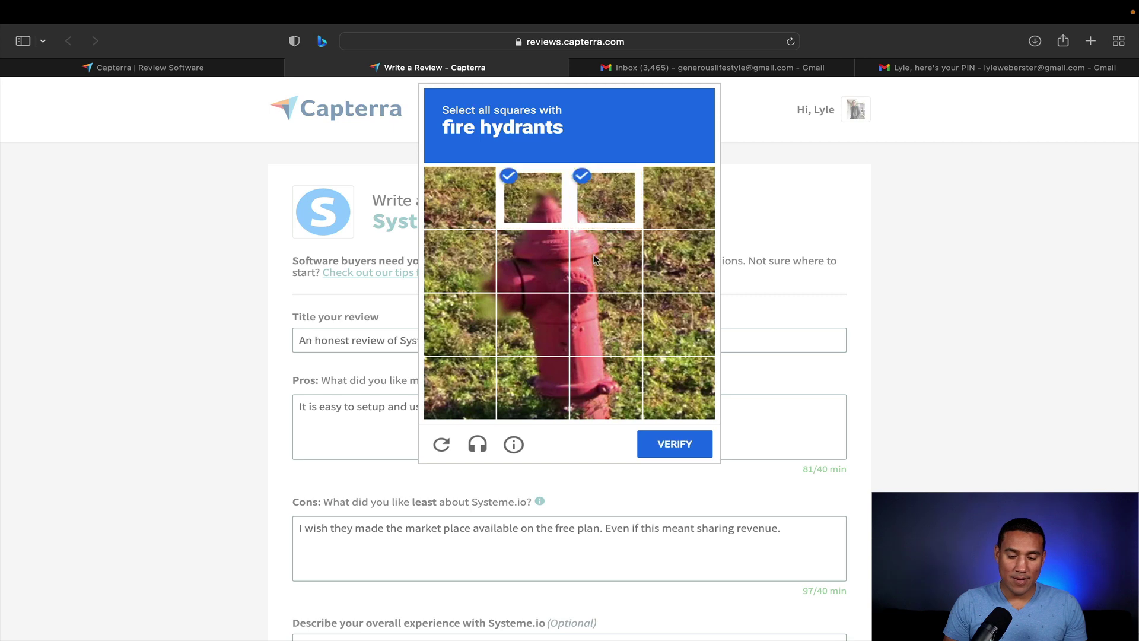
pyautogui.click(595, 258)
pyautogui.click(548, 261)
pyautogui.click(548, 313)
pyautogui.click(599, 346)
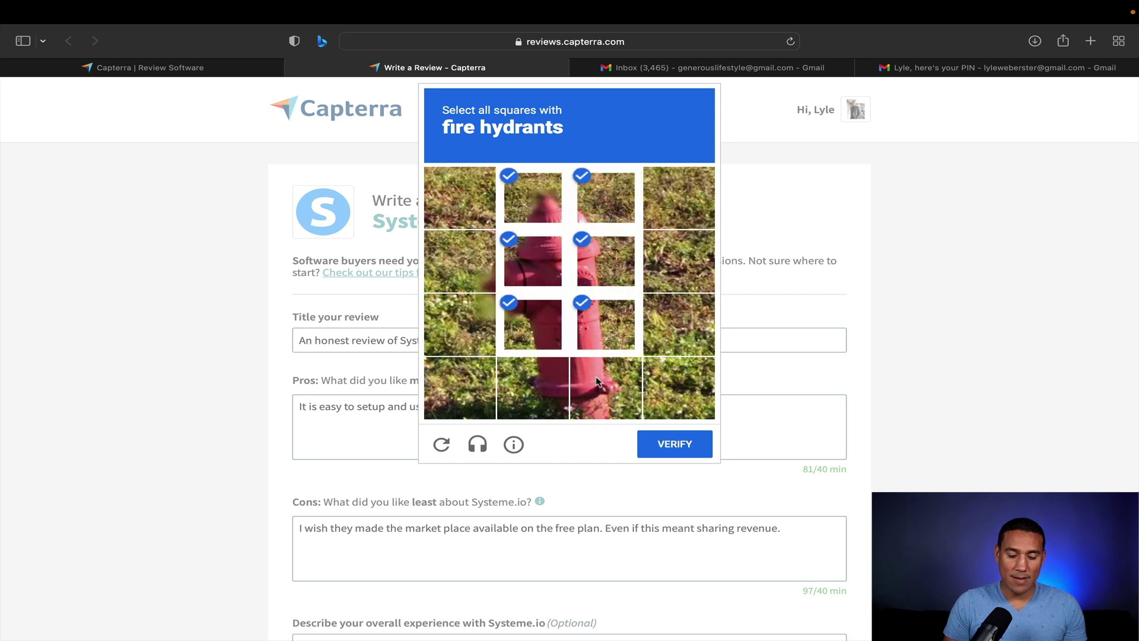
pyautogui.click(599, 382)
pyautogui.click(548, 382)
# Verify the reCAPTCHA selection so the review is sent for processing
pyautogui.click(688, 455)
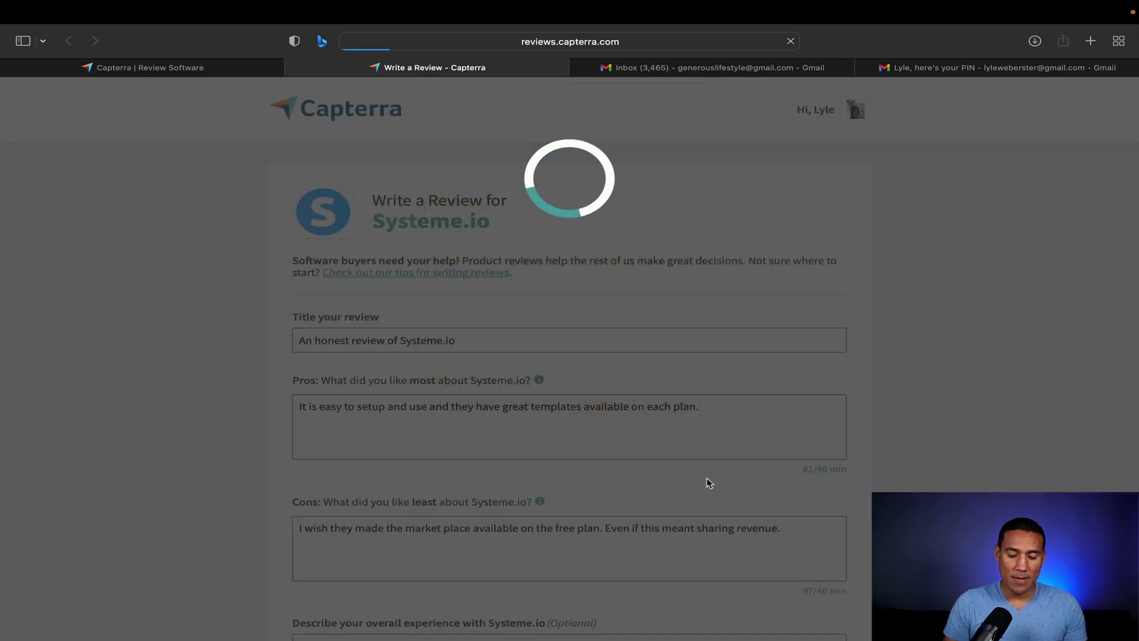